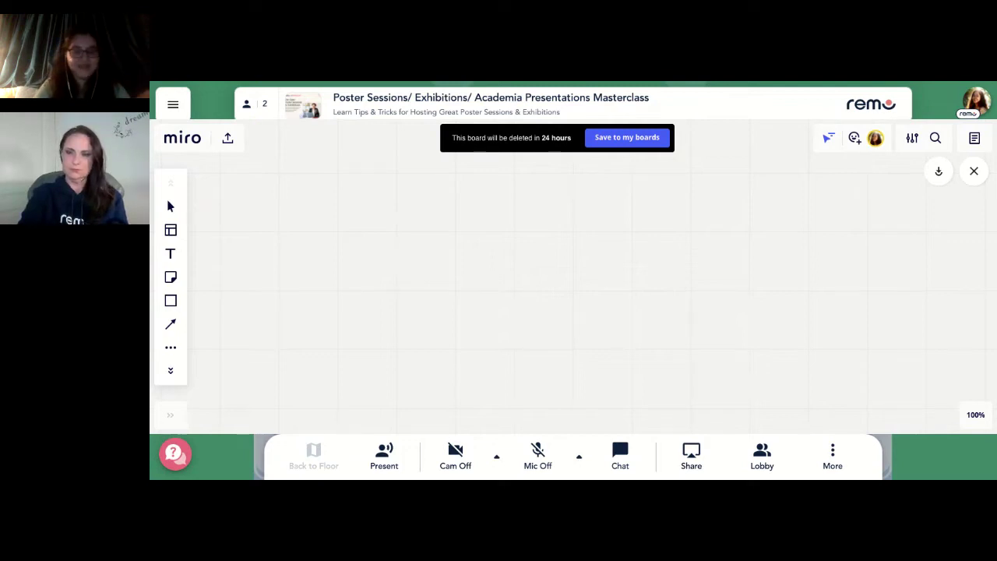
Send a heart reaction on the board and close the reactions
click(854, 138)
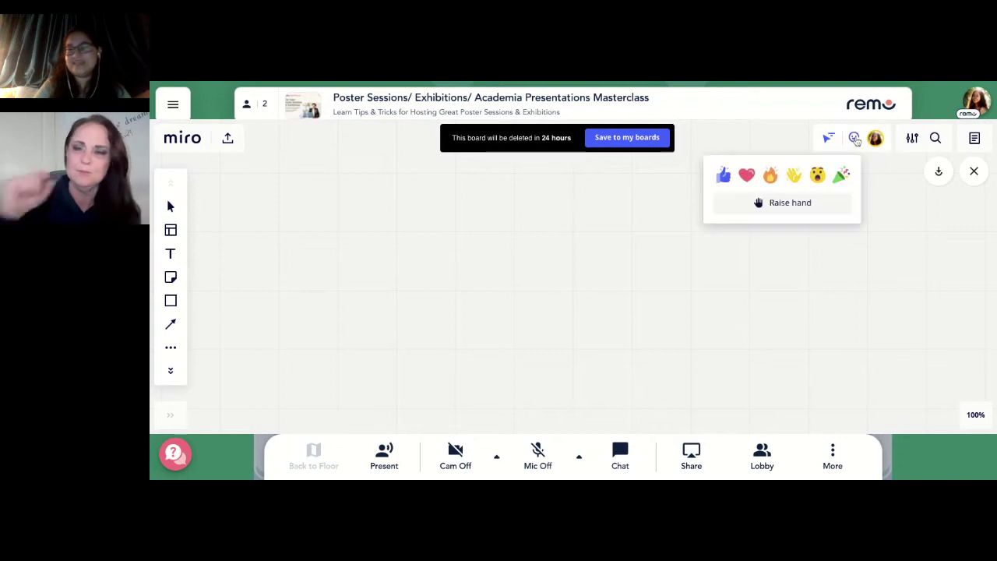
click(746, 176)
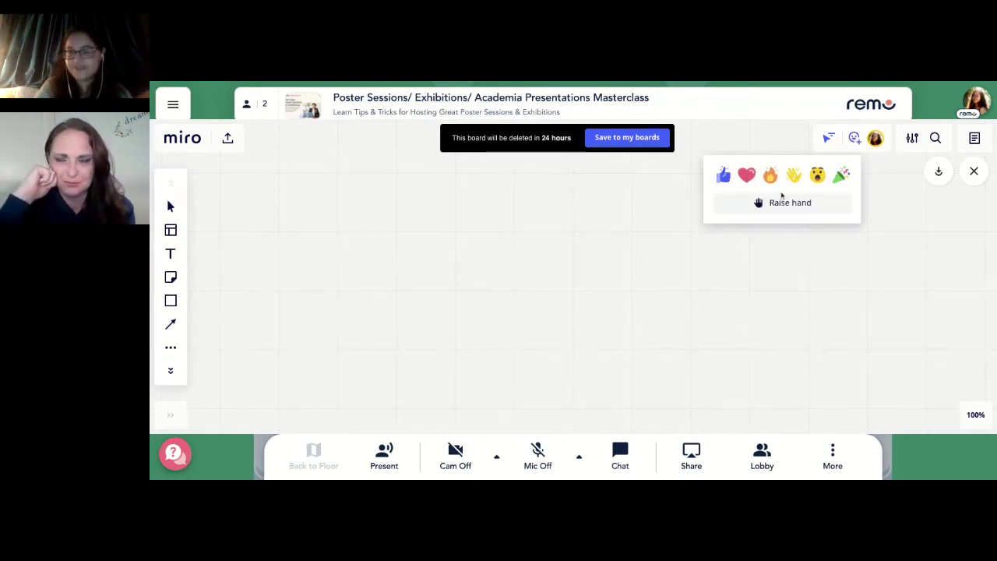
click(893, 187)
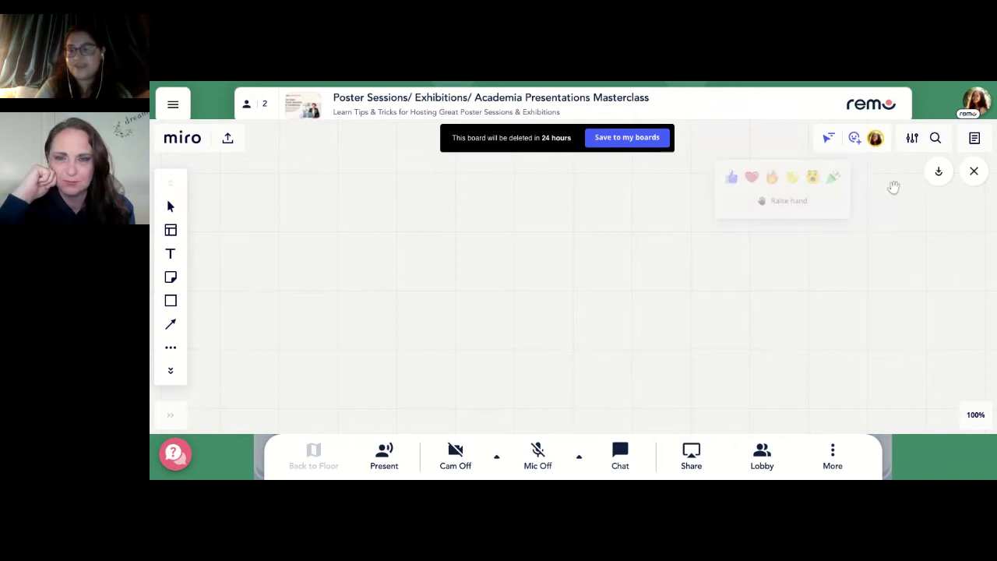
Examine the board's display and collaboration settings, the Note templates and the board download option
click(915, 142)
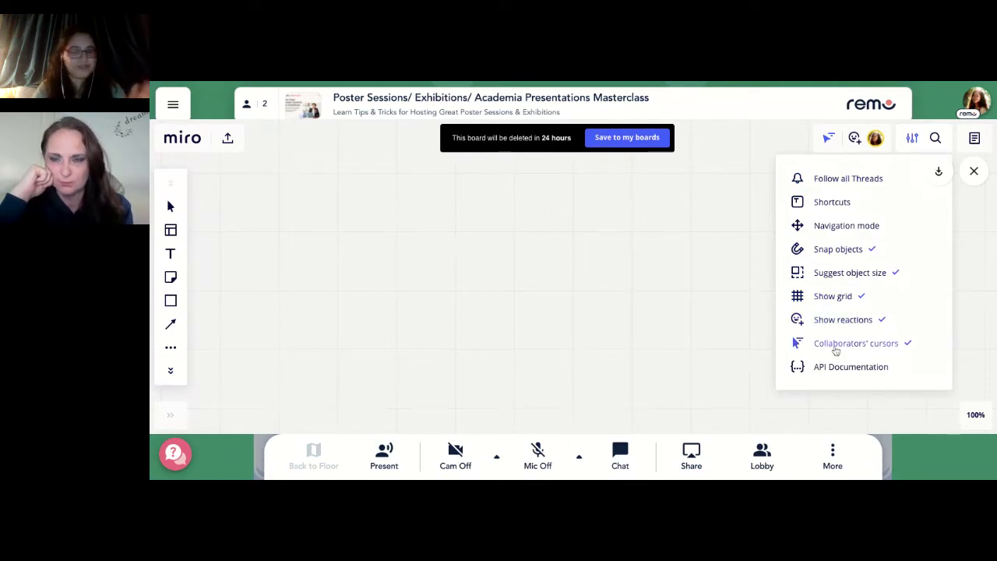
click(756, 243)
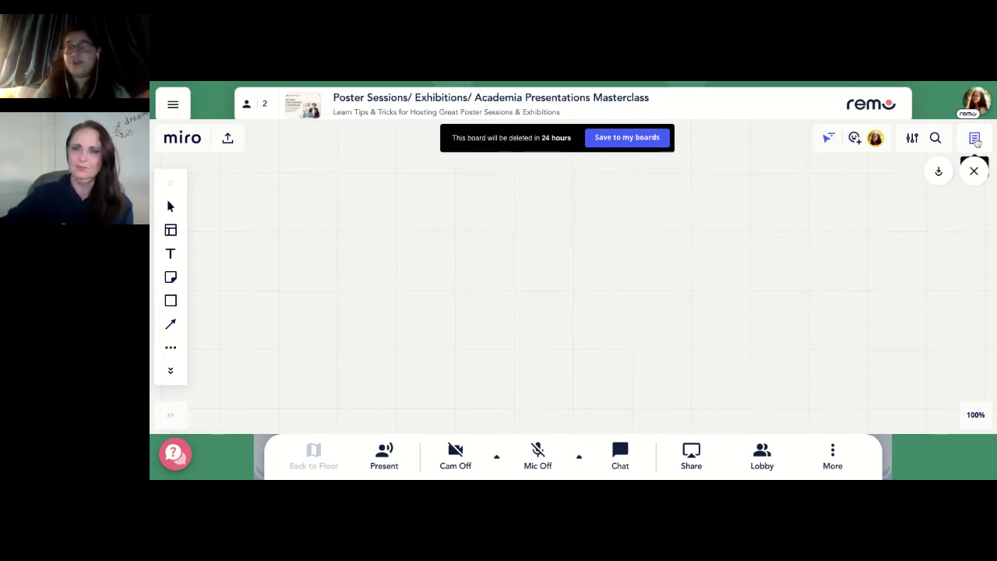
click(975, 138)
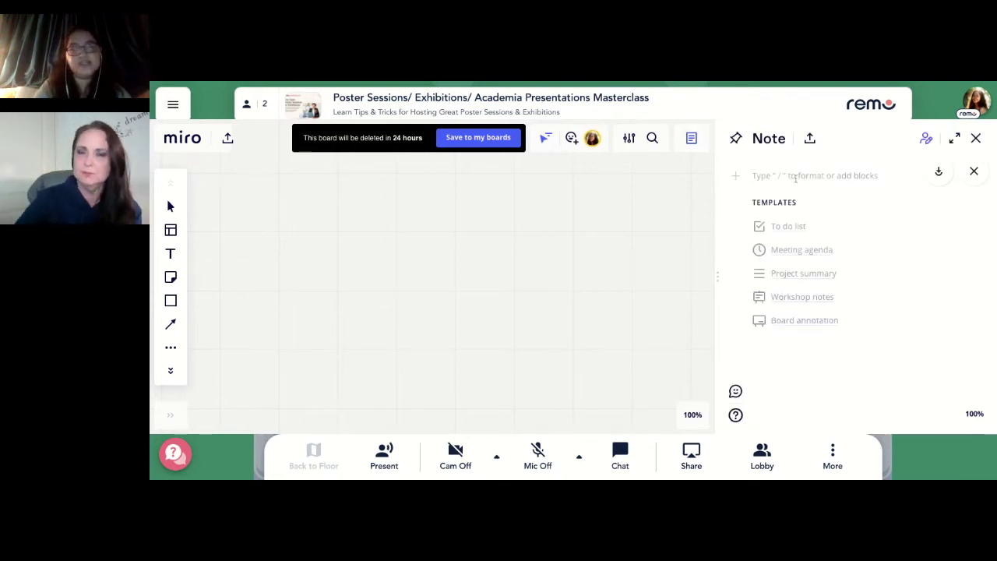
click(976, 139)
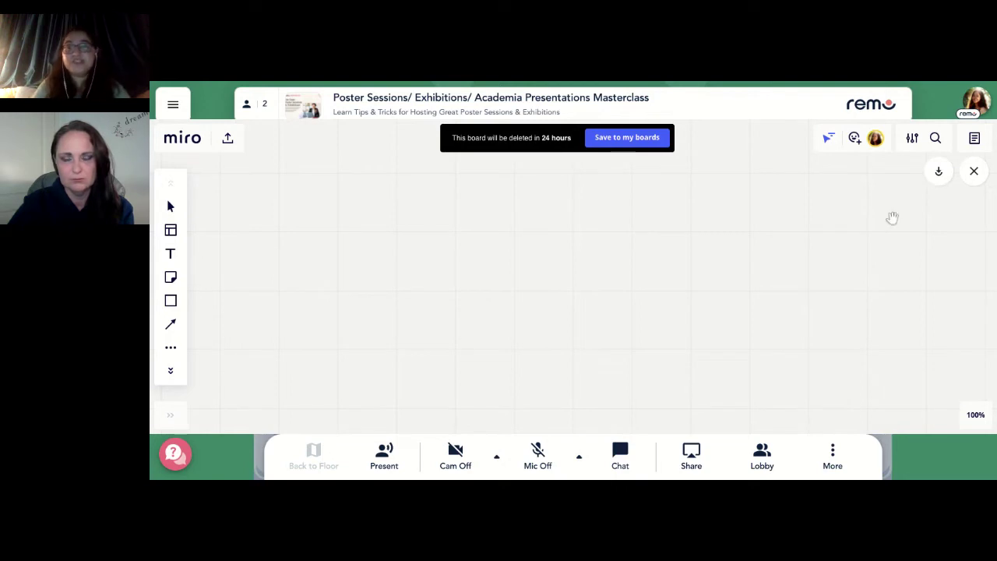
click(939, 174)
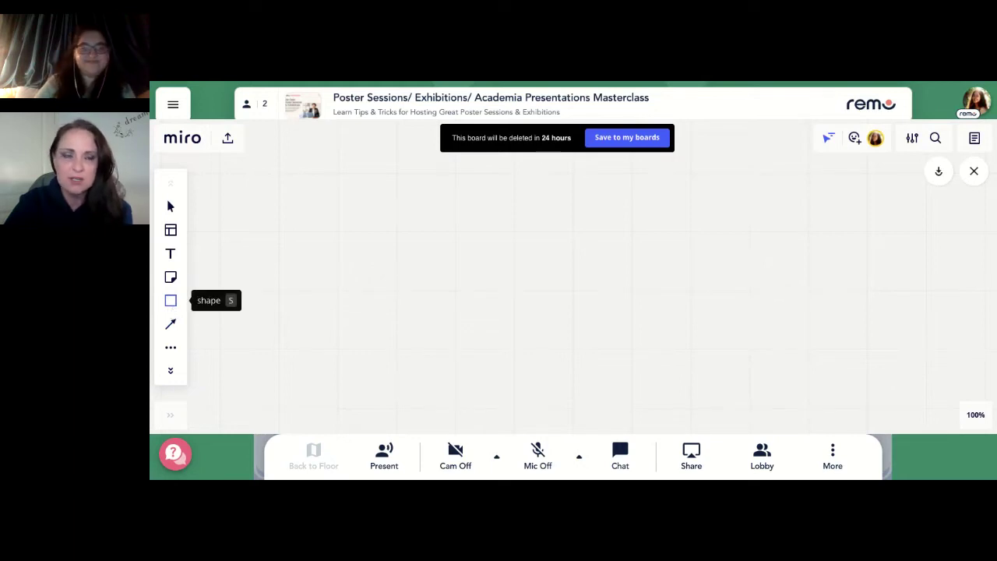
Draw an arrow rising slightly to the right across the empty board and change its line type to curved
click(171, 325)
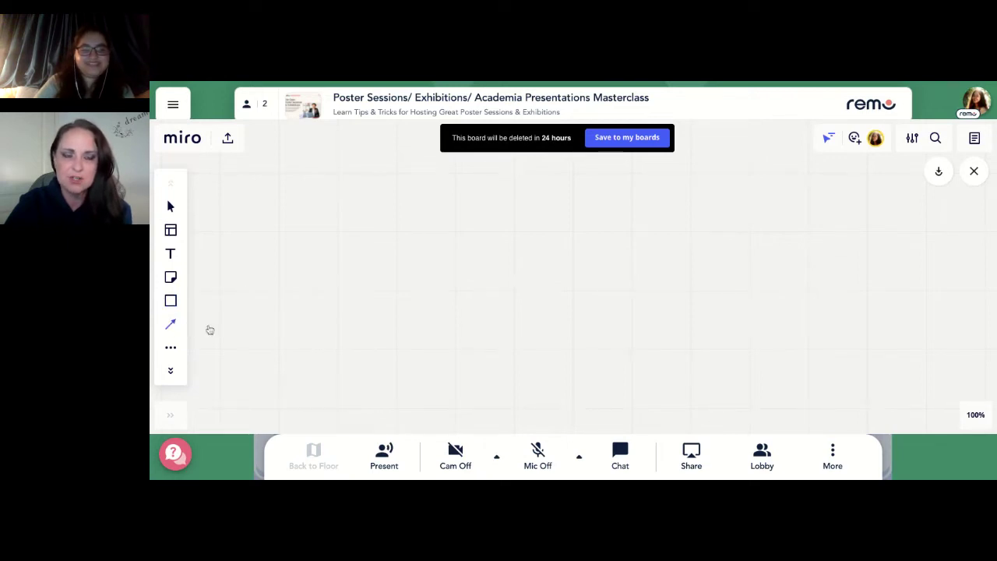
drag(330, 275, 507, 254)
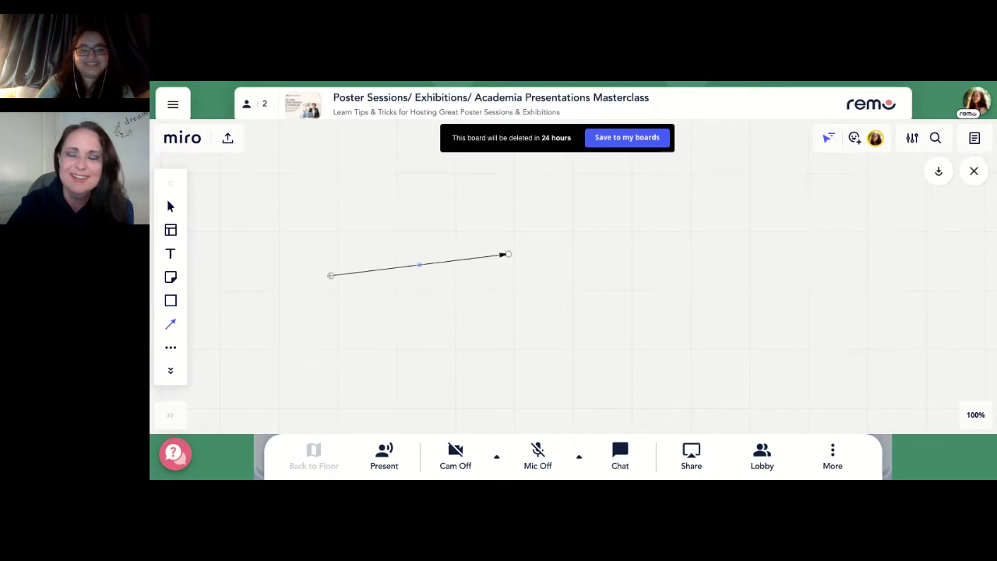
click(417, 203)
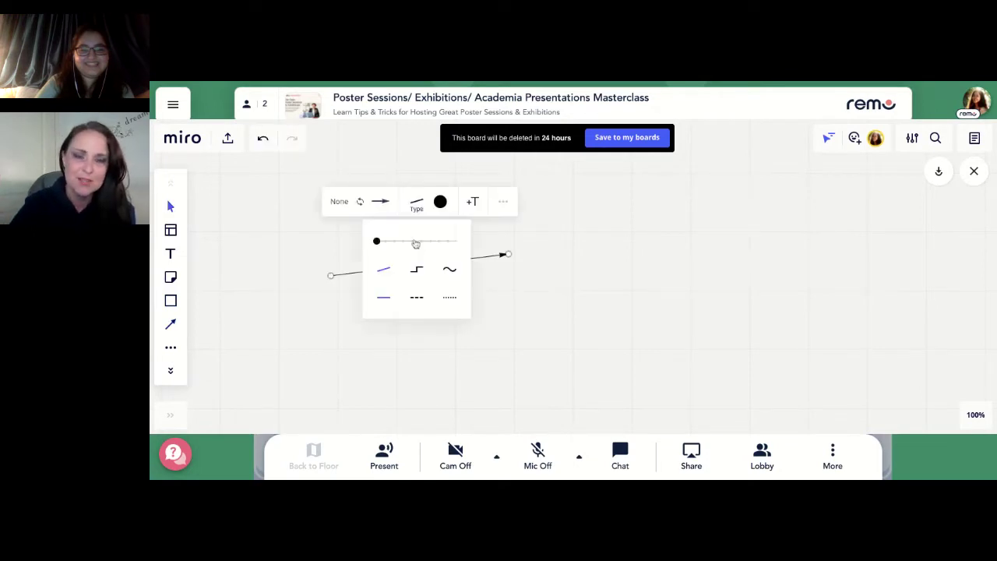
click(450, 269)
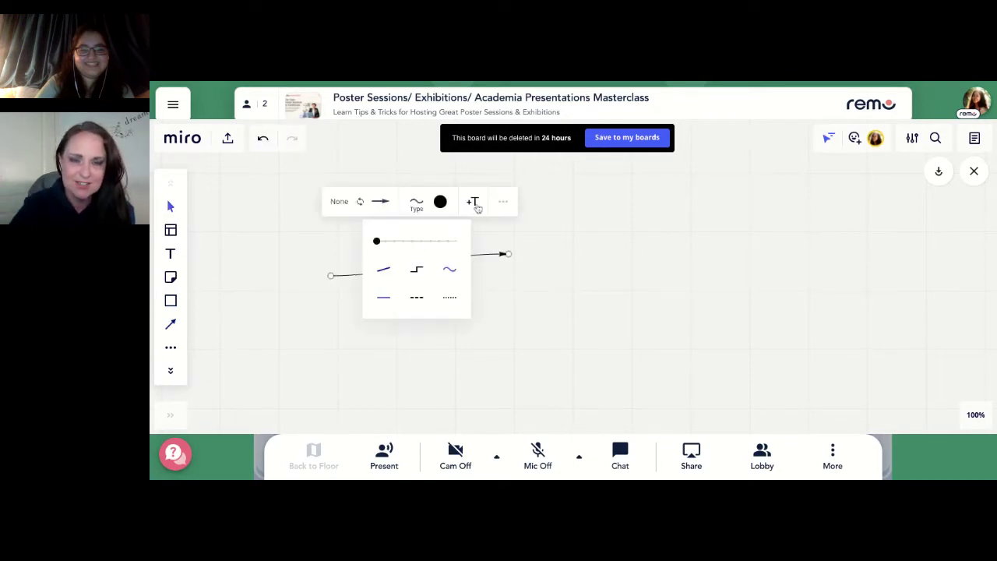
Add the text "You can also write on them!" along the curved arrow
click(472, 201)
text(You can also)
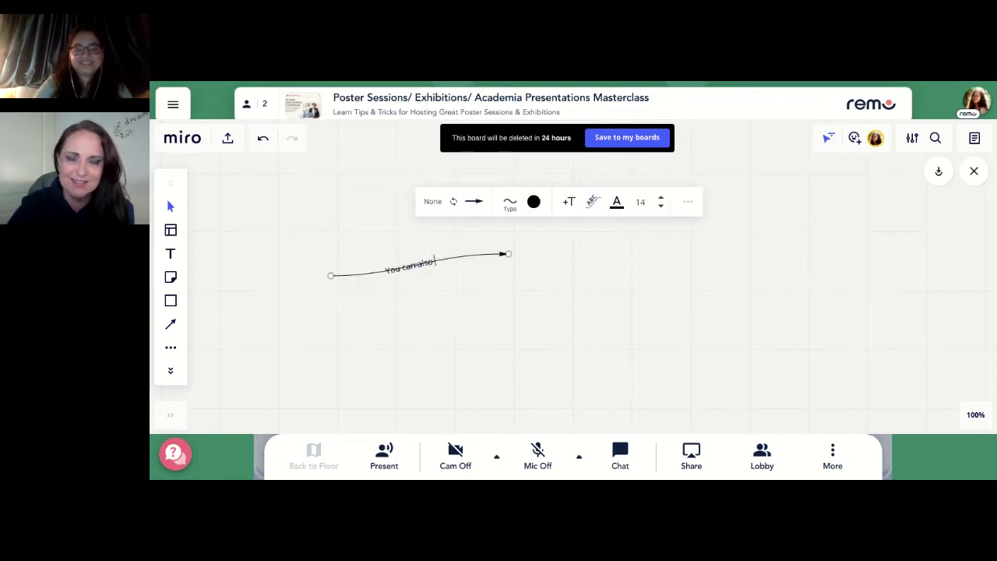
text( write on them)
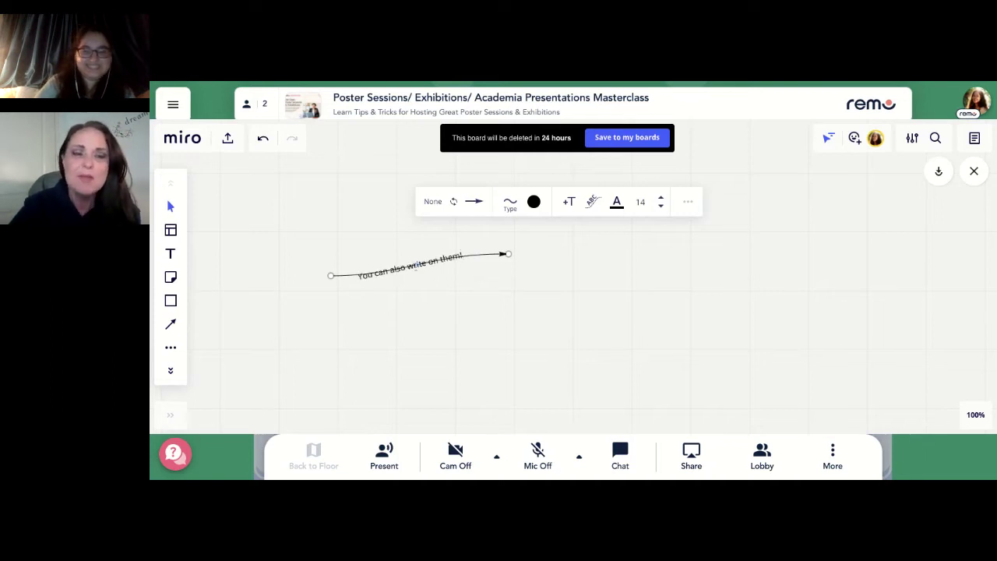
text(!)
click(428, 298)
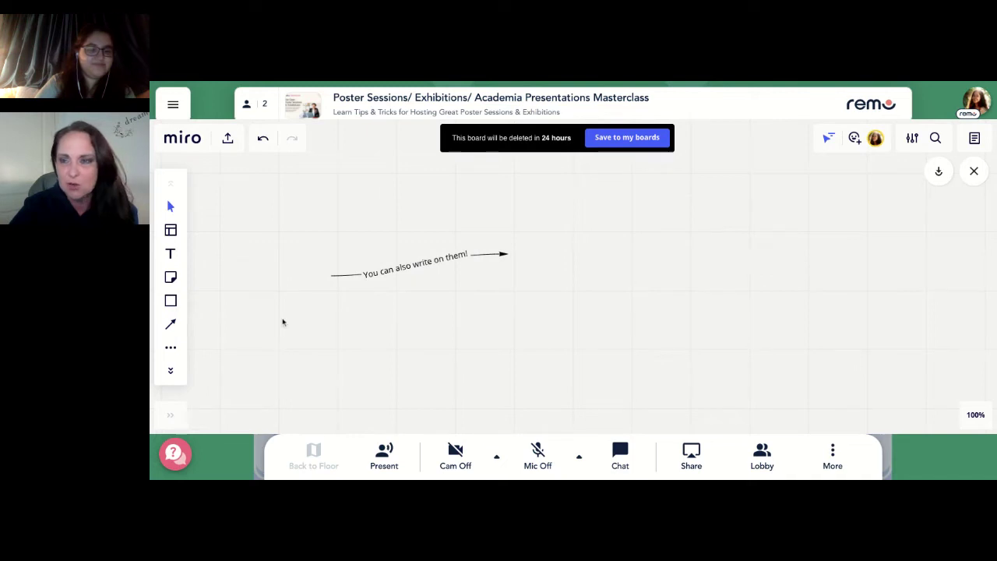
Embed a Vimeo video on the board by pasting its iFrame code
click(170, 347)
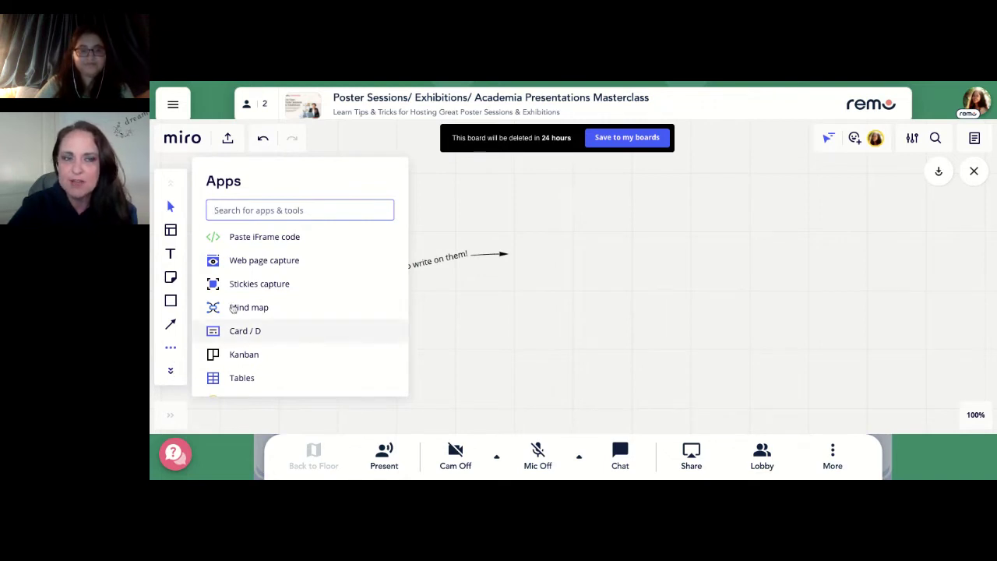
click(260, 238)
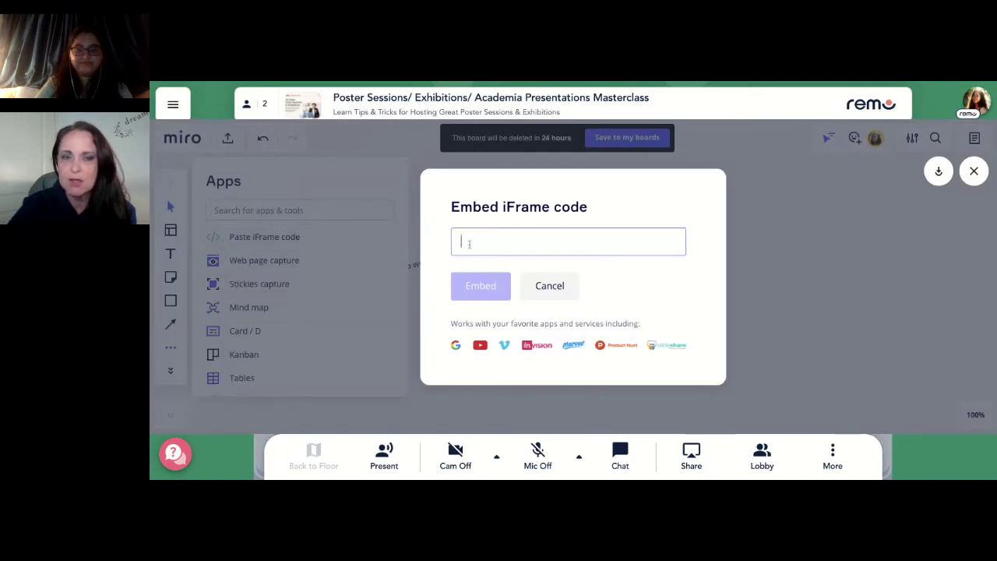
key(alt+Tab)
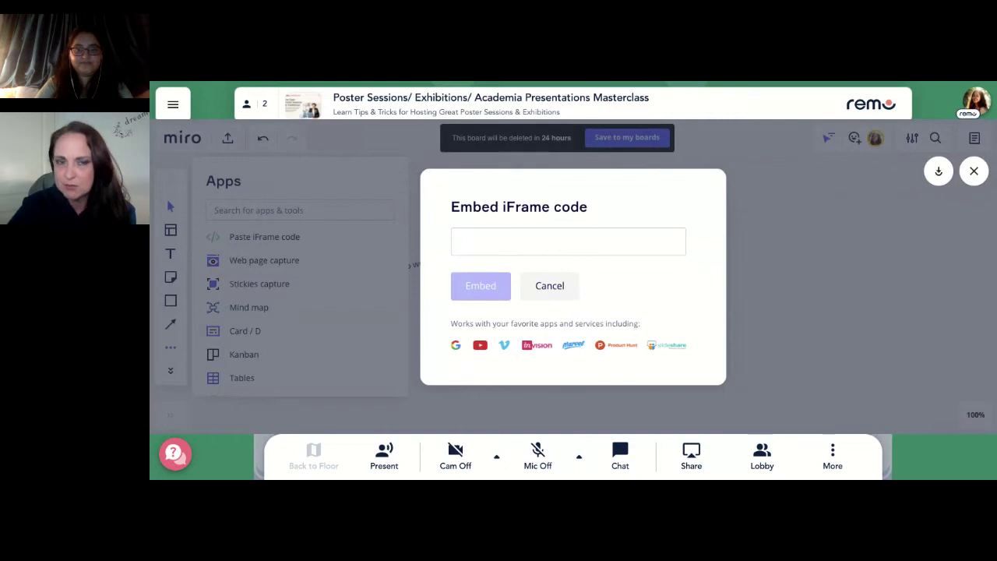
click(550, 234)
key(ctrl+v)
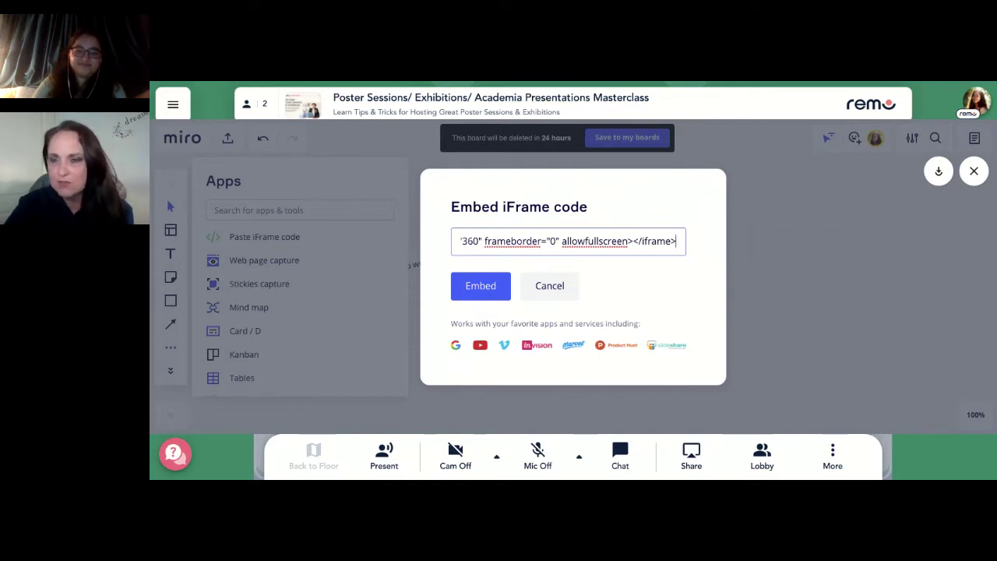
key(Return)
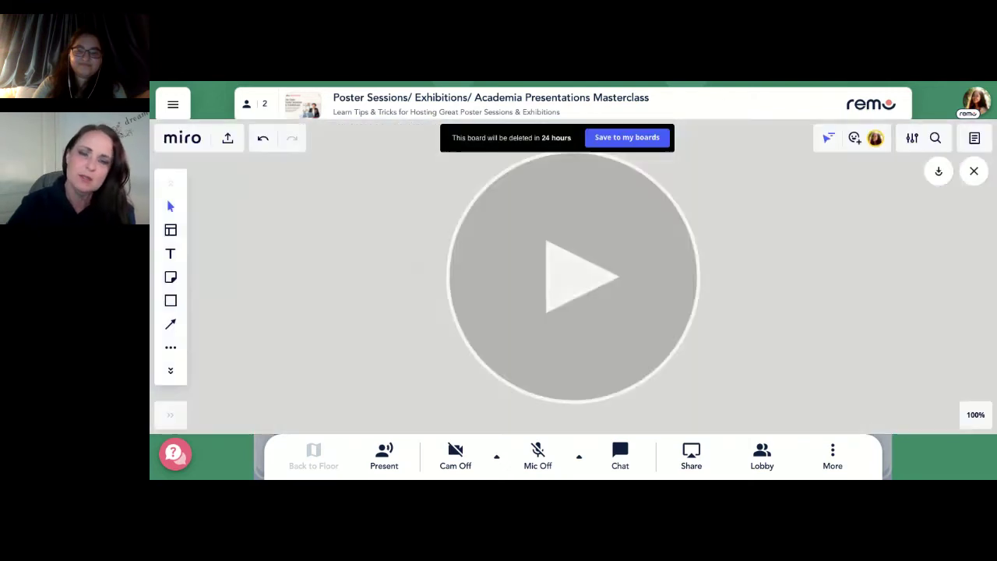
Shrink the embedded video to about three quarters of its size and reposition it on the board
scroll(719, 247, down, 2)
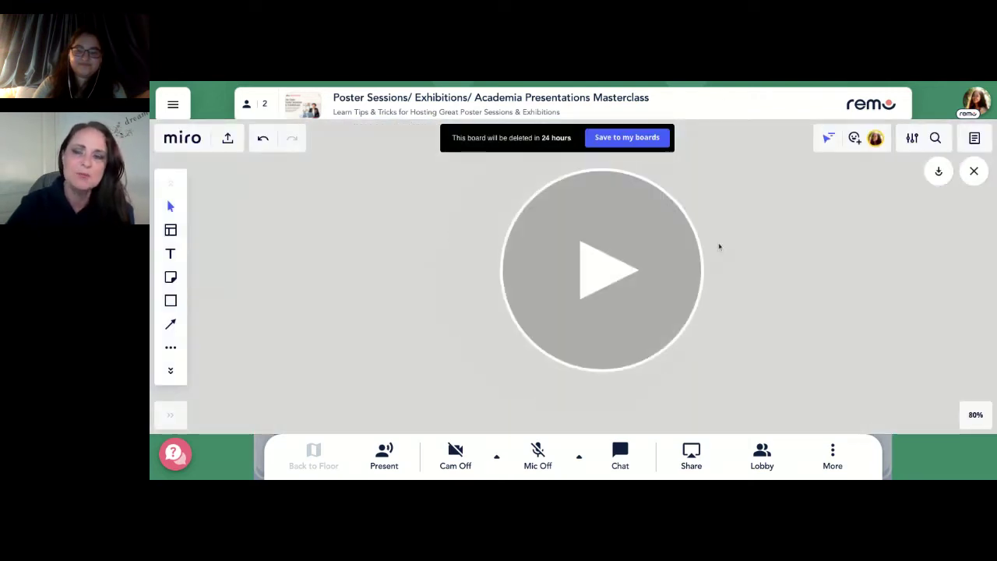
scroll(718, 247, down, 4)
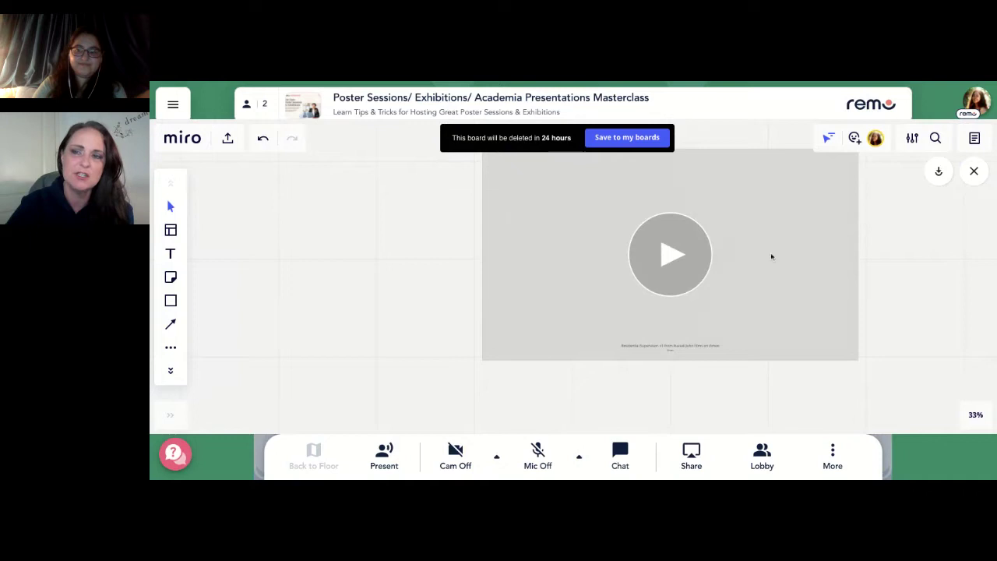
click(562, 336)
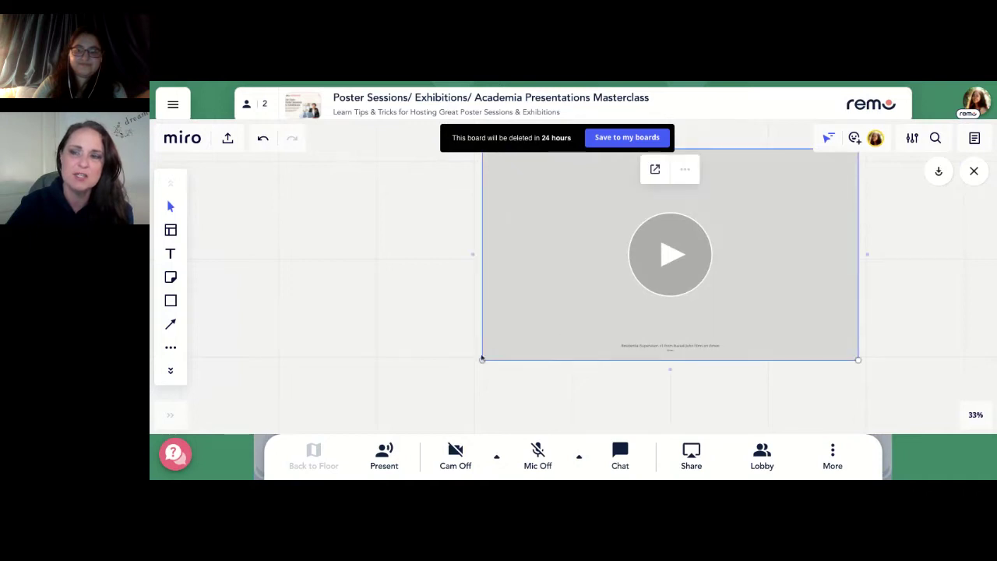
drag(482, 357, 590, 283)
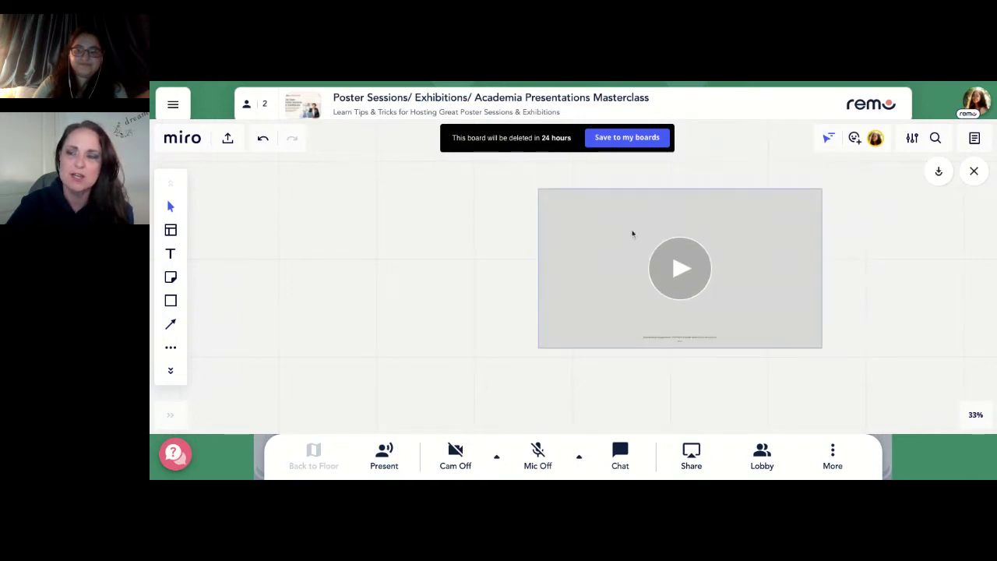
drag(632, 234, 625, 227)
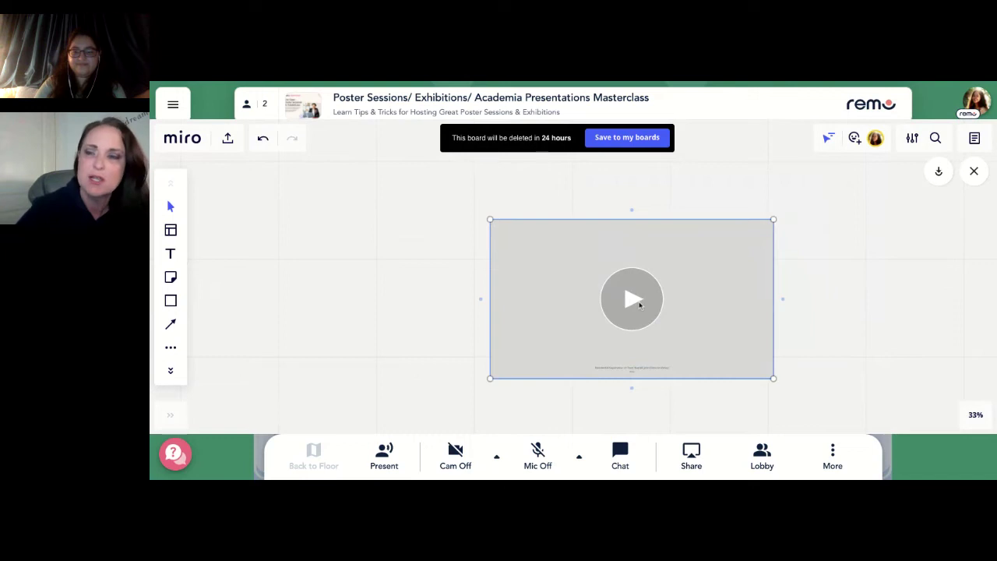
Load the embedded video's player to preview it on the board, then deselect it
click(639, 306)
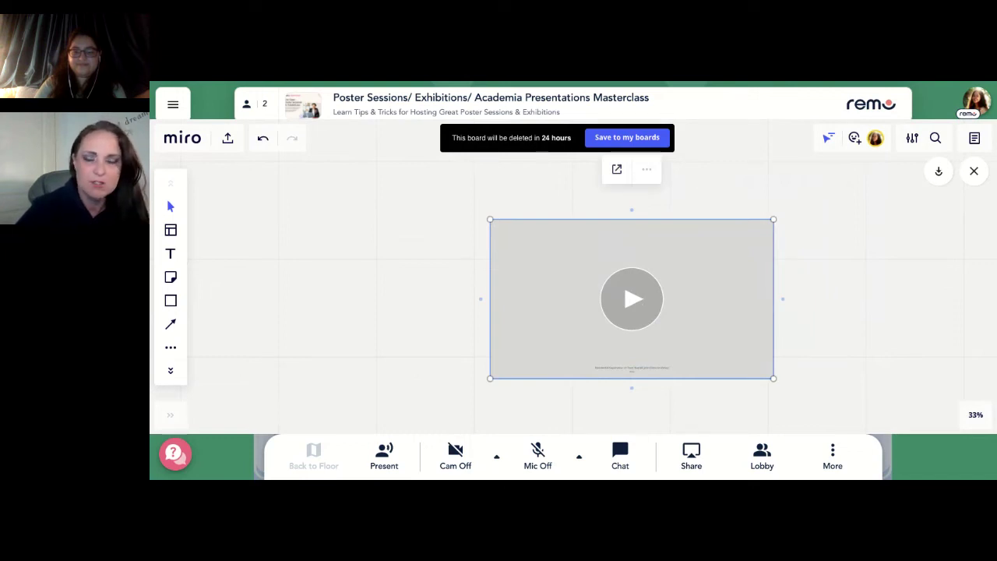
click(627, 304)
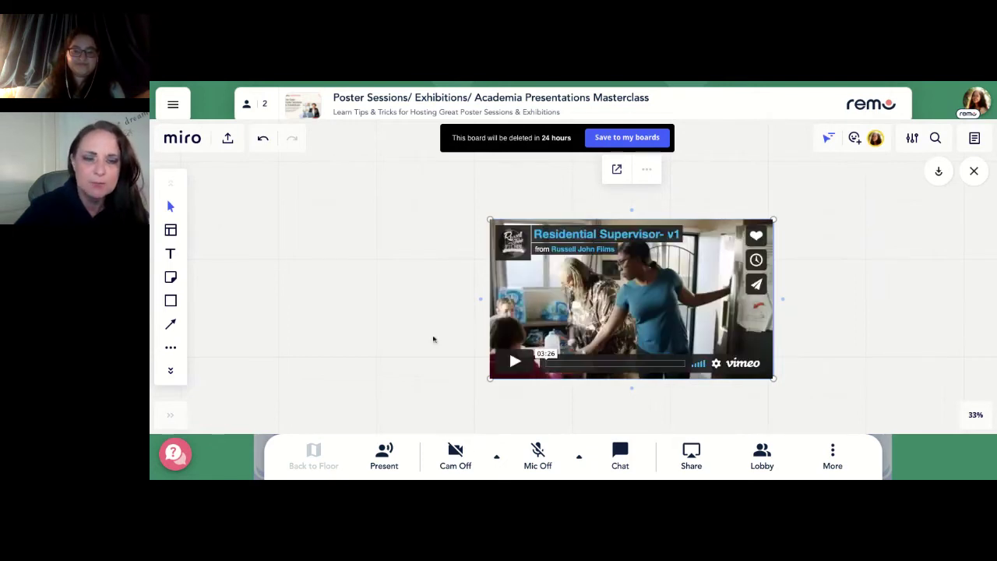
click(434, 339)
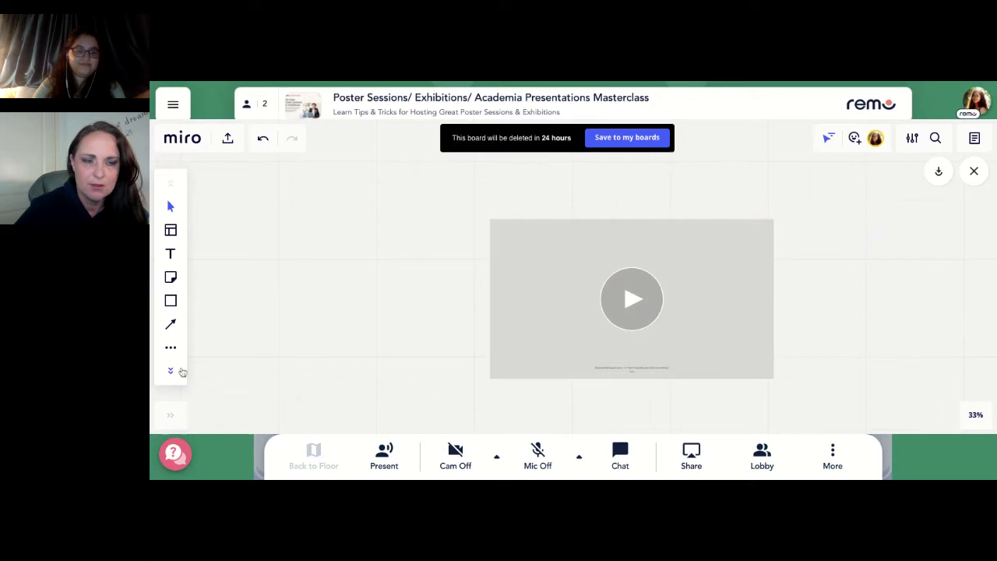
Reveal the additional board tools and upload a file from the device onto the board
click(171, 372)
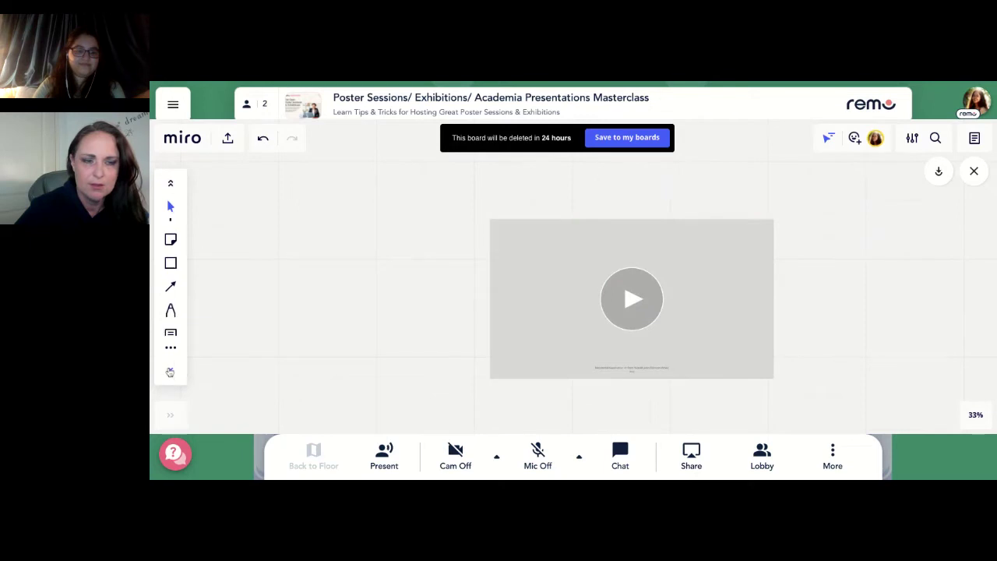
click(170, 371)
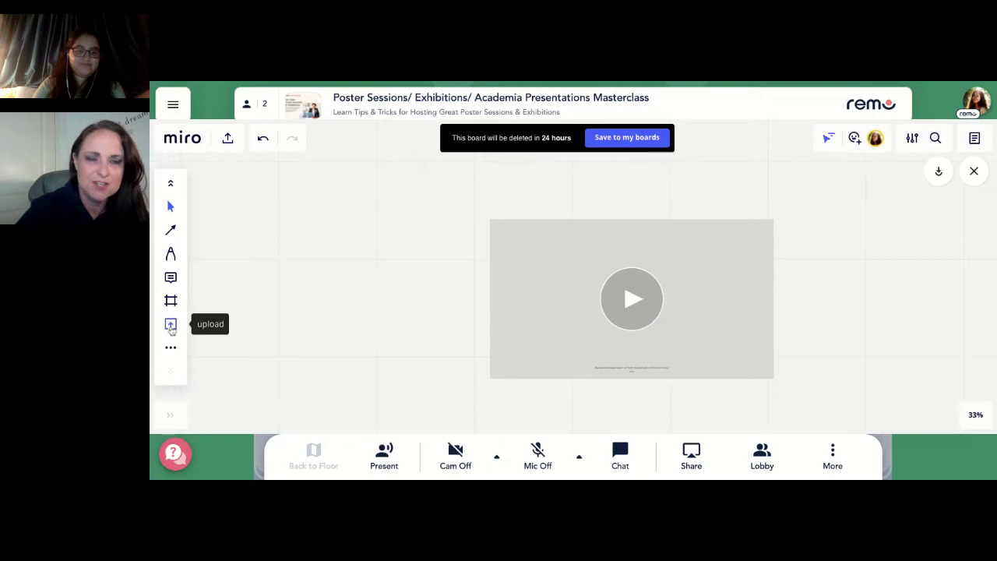
click(171, 327)
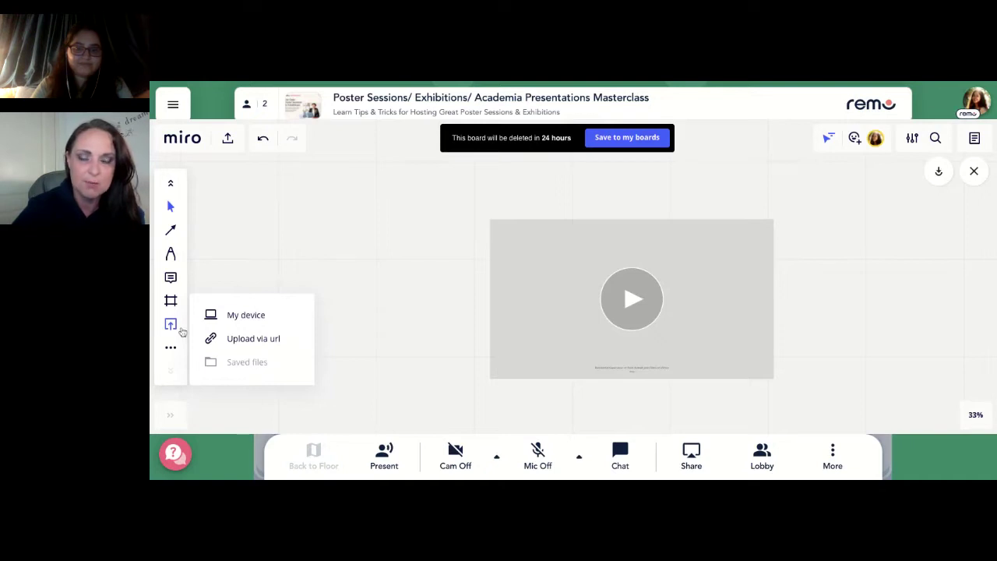
double_click(554, 246)
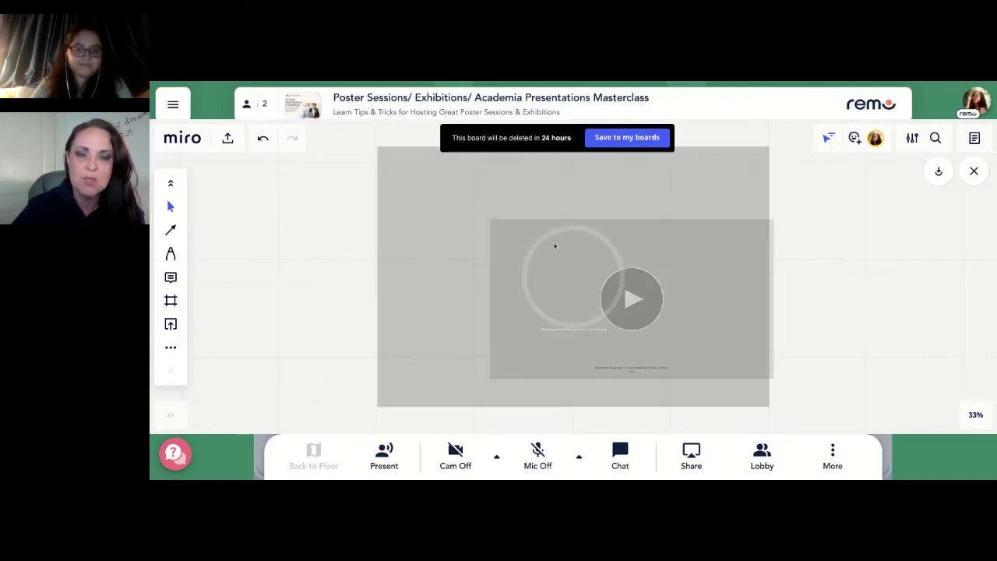
Examine the Upload via URL option and close it without entering an address
click(170, 327)
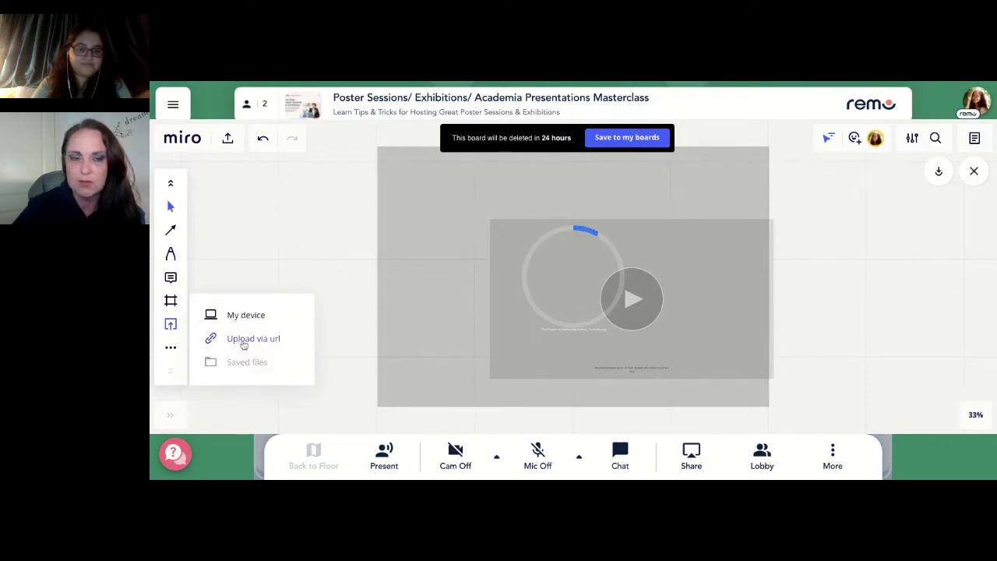
click(248, 339)
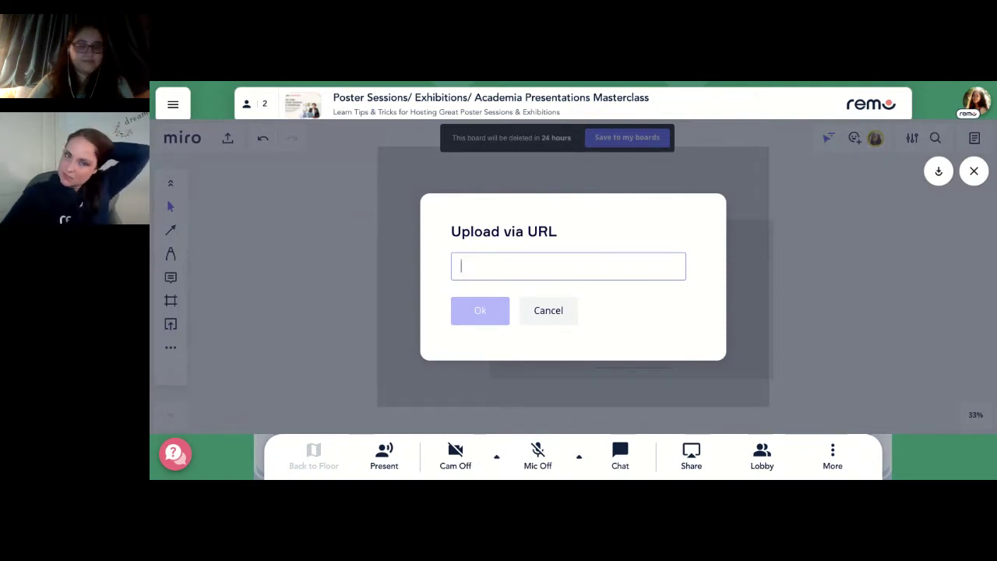
key(Escape)
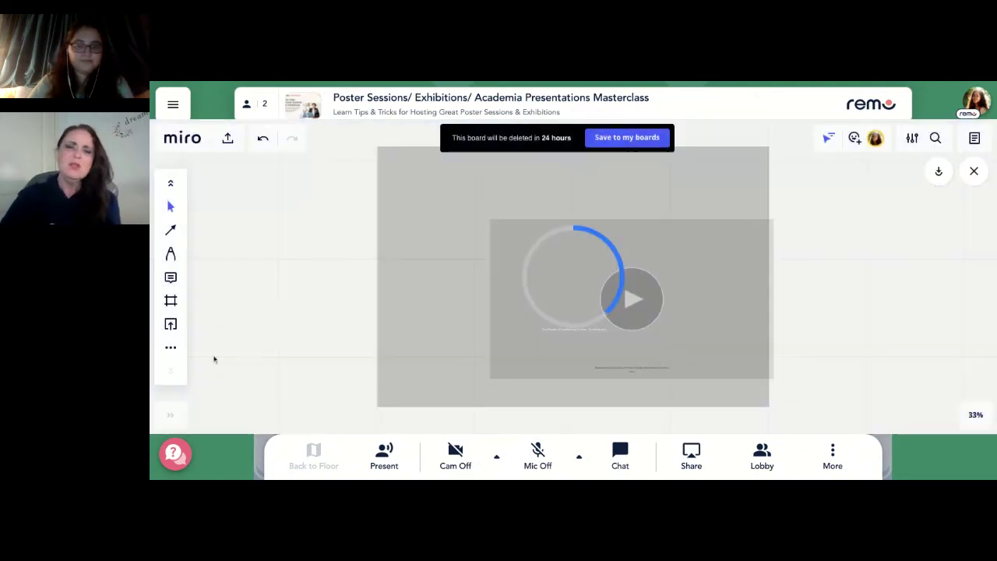
Draw a green zigzag line and a green heart with the Pen tool on the empty board beside the uploaded image
click(172, 327)
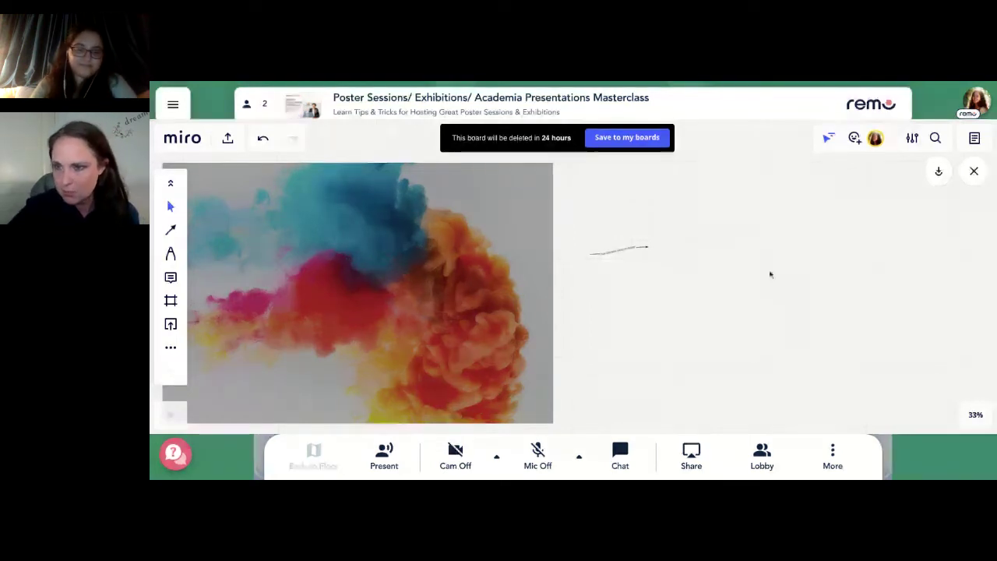
scroll(770, 275, left, 1)
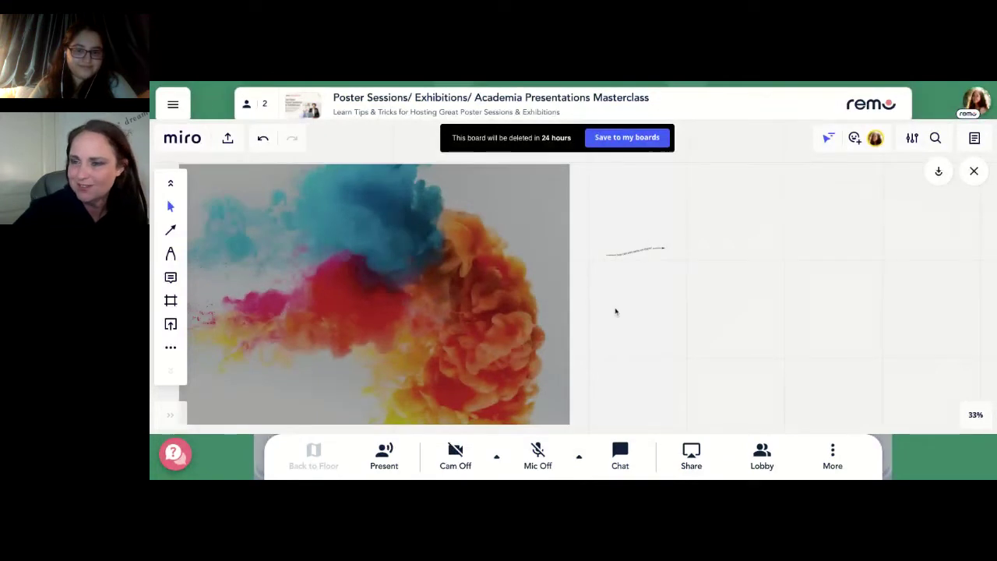
scroll(634, 308, left, 2)
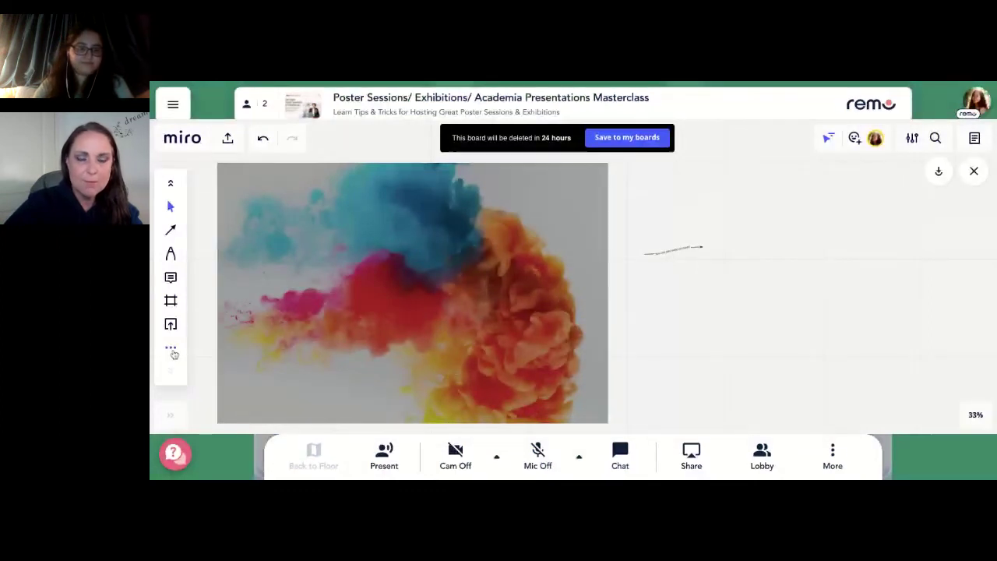
click(172, 254)
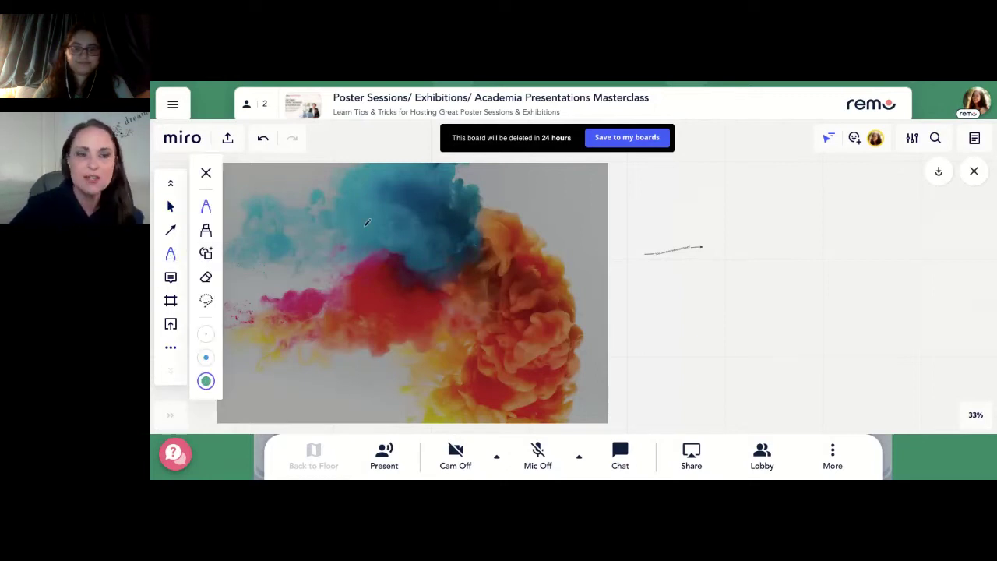
mouse_move(688, 338)
mouse_down()
mouse_move(863, 329)
mouse_move(878, 246)
mouse_up()
mouse_move(748, 188)
mouse_down()
mouse_move(796, 251)
mouse_move(778, 205)
mouse_move(806, 190)
mouse_move(796, 252)
mouse_up()
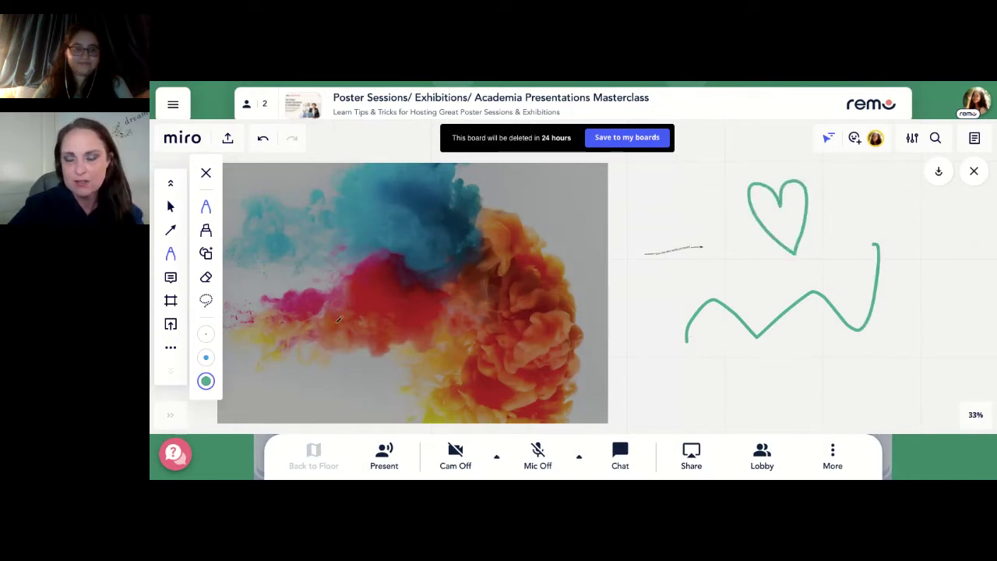
Draw a red five-pointed star with the Pen tool and a yellow squiggle with the Highlighter beneath the green zigzag
click(207, 380)
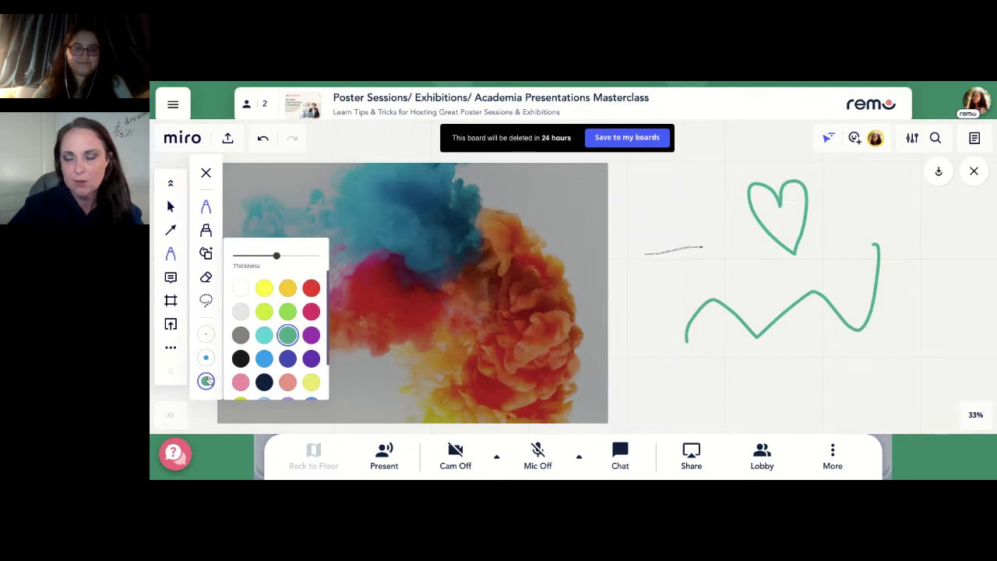
click(311, 288)
mouse_move(645, 394)
mouse_down()
mouse_move(682, 380)
mouse_move(631, 358)
mouse_move(676, 336)
mouse_move(648, 389)
mouse_up()
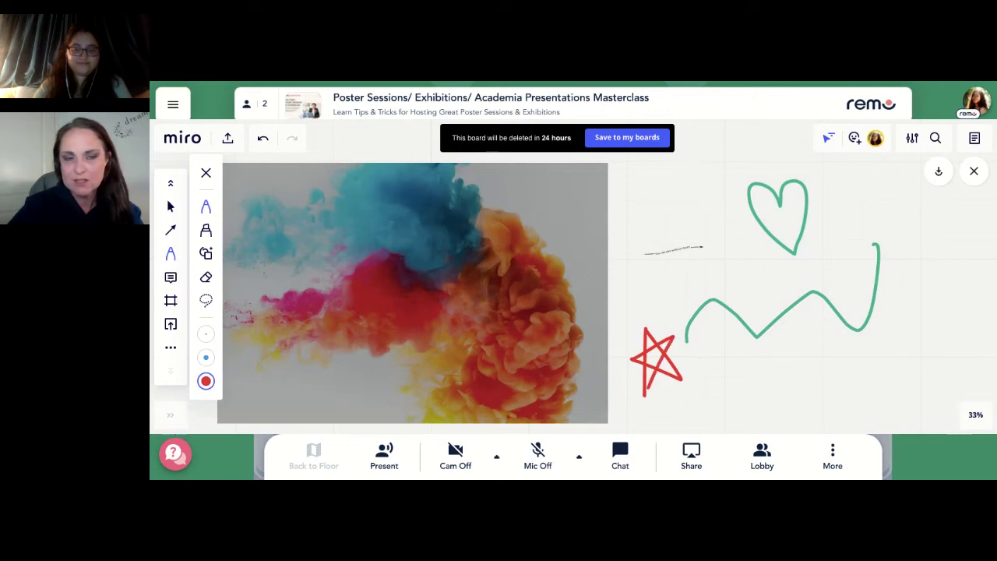
click(206, 230)
mouse_move(735, 366)
mouse_down()
mouse_move(724, 392)
mouse_move(782, 372)
mouse_up()
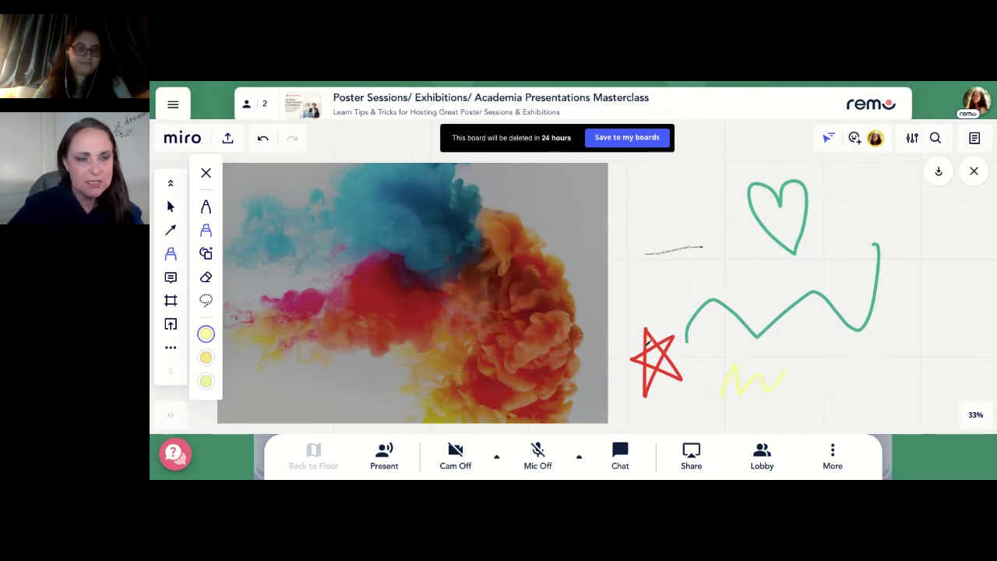
Add a grinning-face emoji and a partying-face emoji to the board using the Emojis app
click(169, 349)
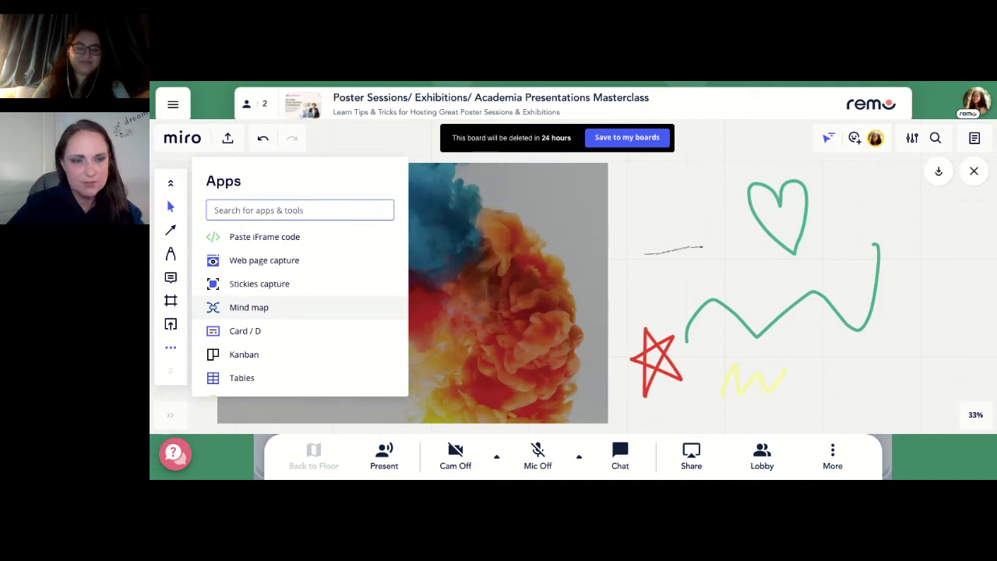
scroll(233, 374, down, 2)
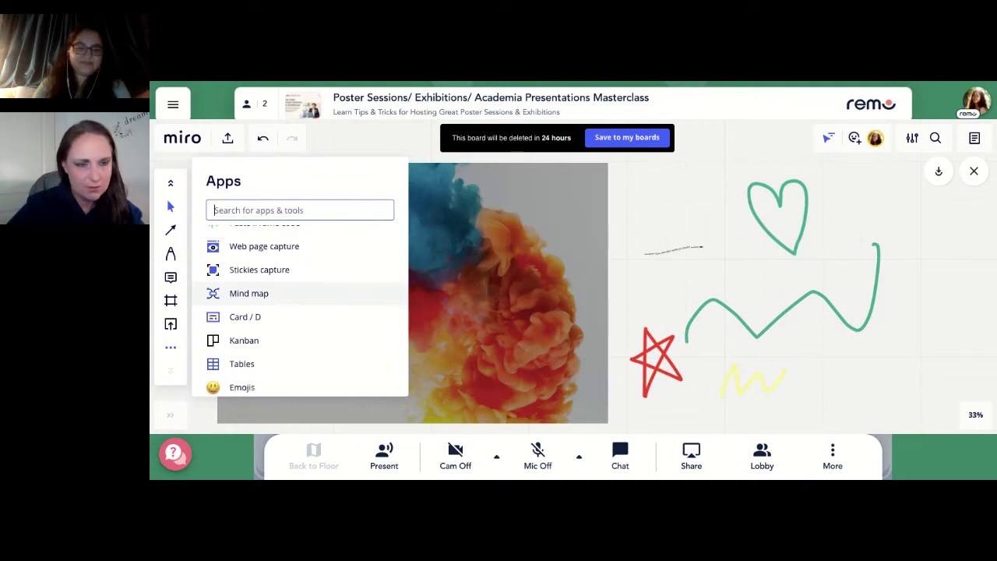
click(241, 371)
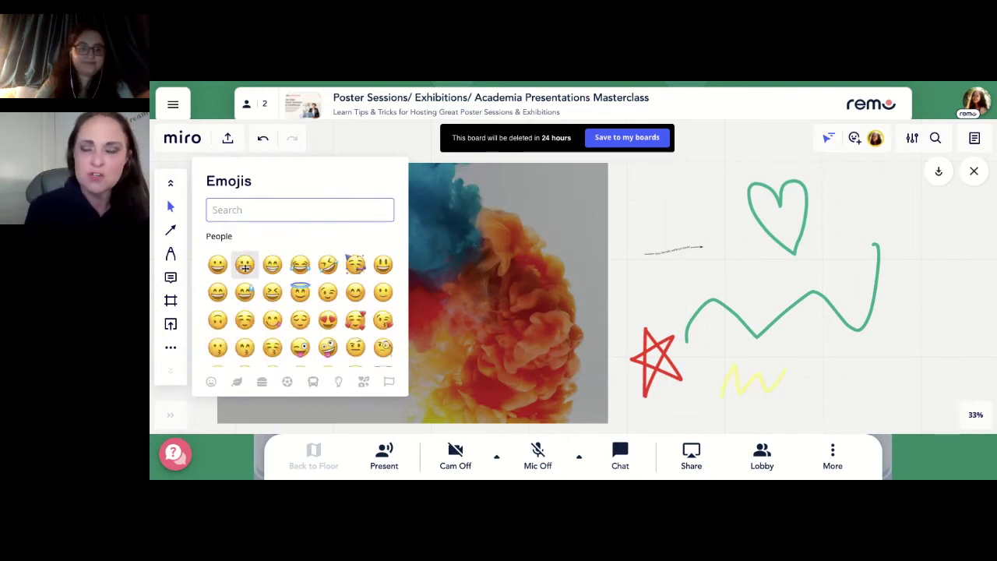
click(244, 264)
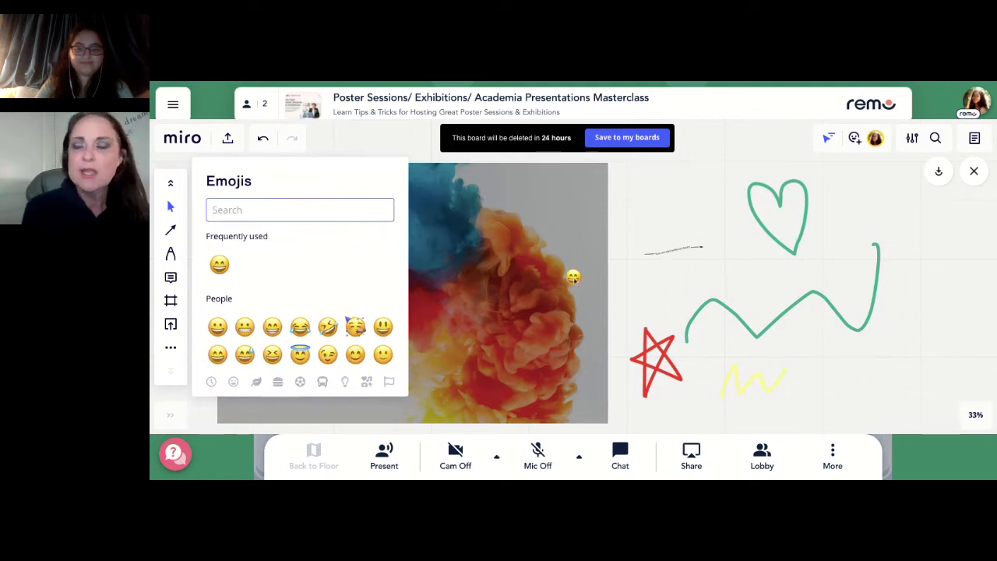
click(355, 326)
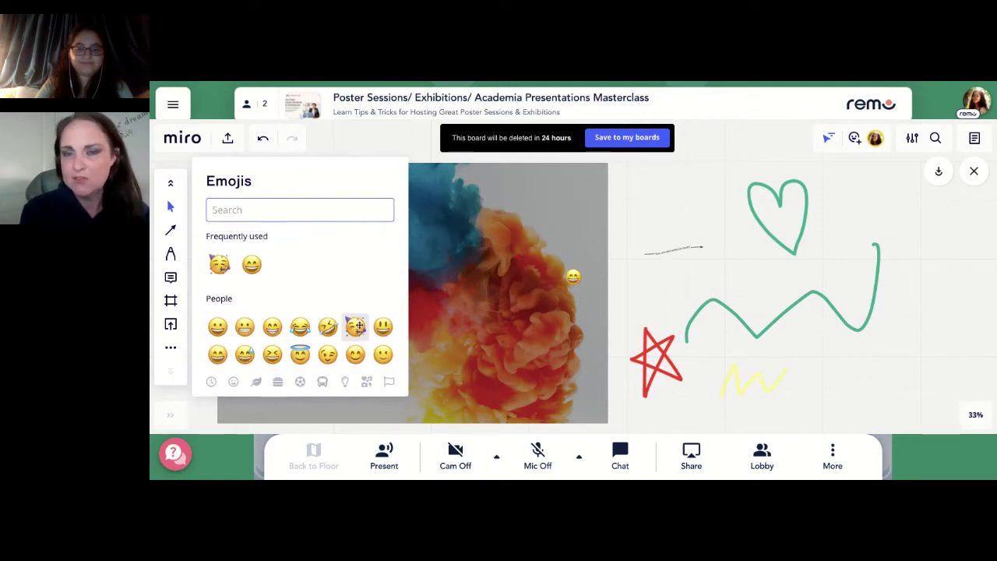
Stack the two emojis between the image and the arrow, and shift the arrow's label slightly below its line
click(573, 276)
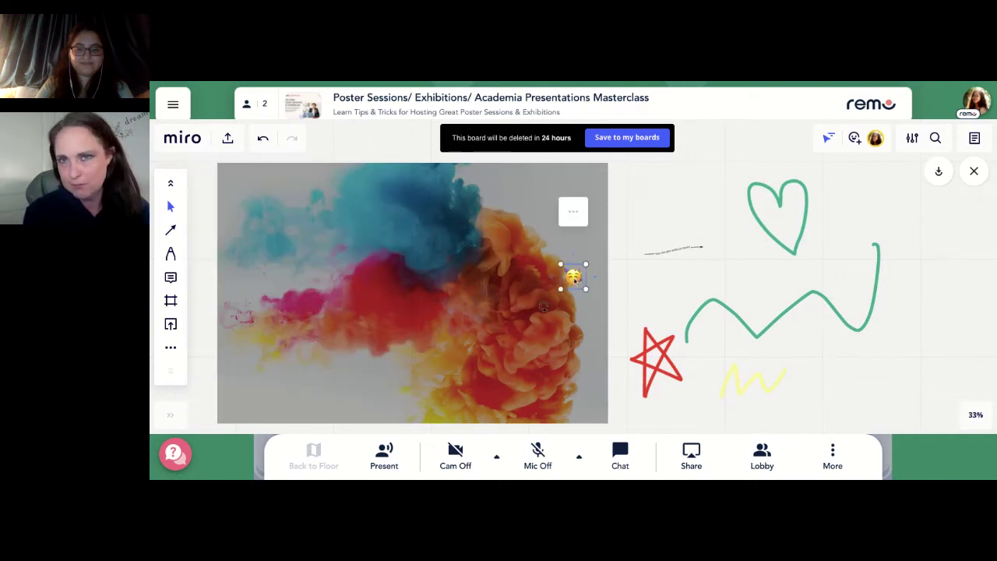
key(ctrl+d)
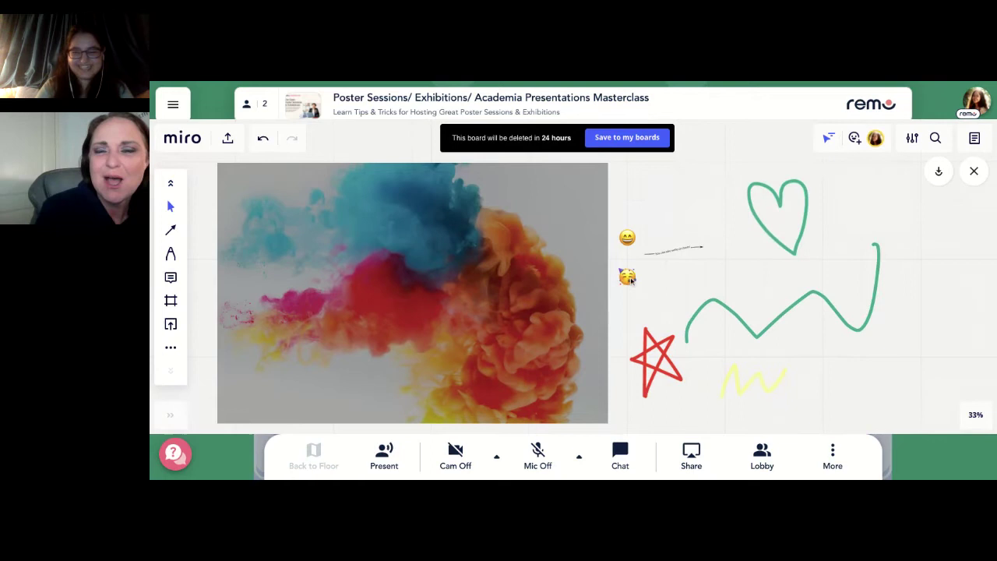
mouse_move(620, 278)
mouse_down()
mouse_move(630, 281)
mouse_move(612, 278)
mouse_move(626, 263)
mouse_up()
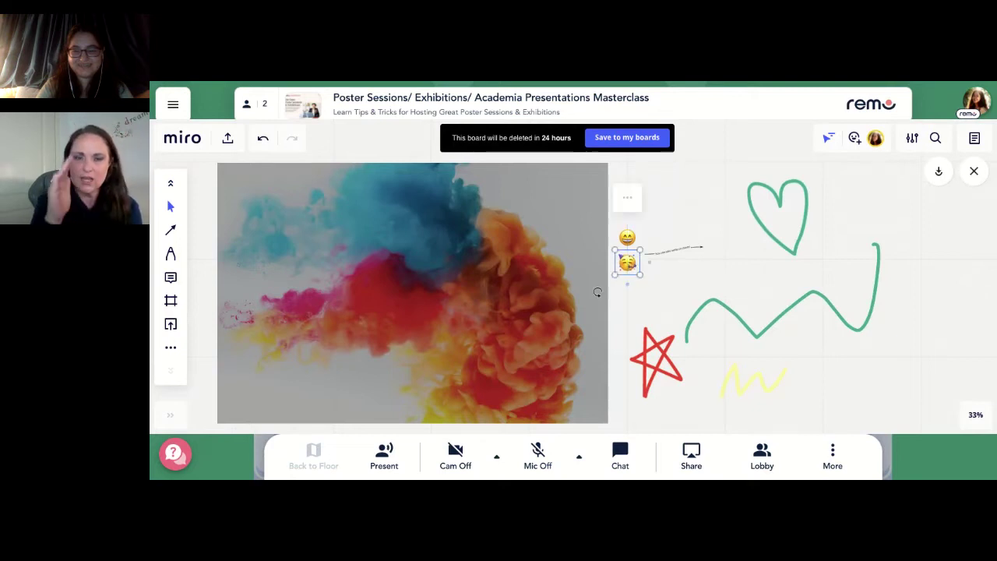
click(644, 228)
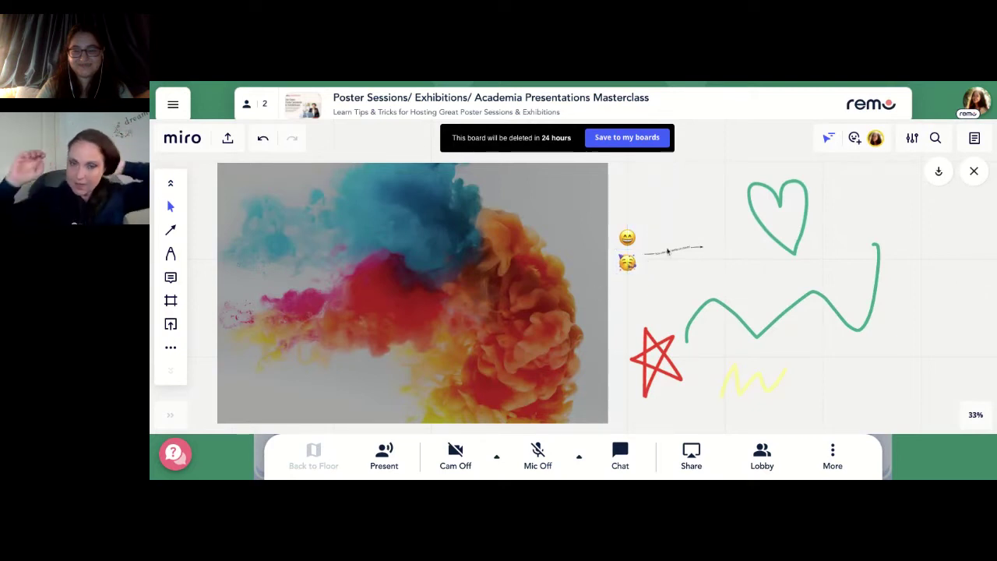
drag(669, 250, 672, 252)
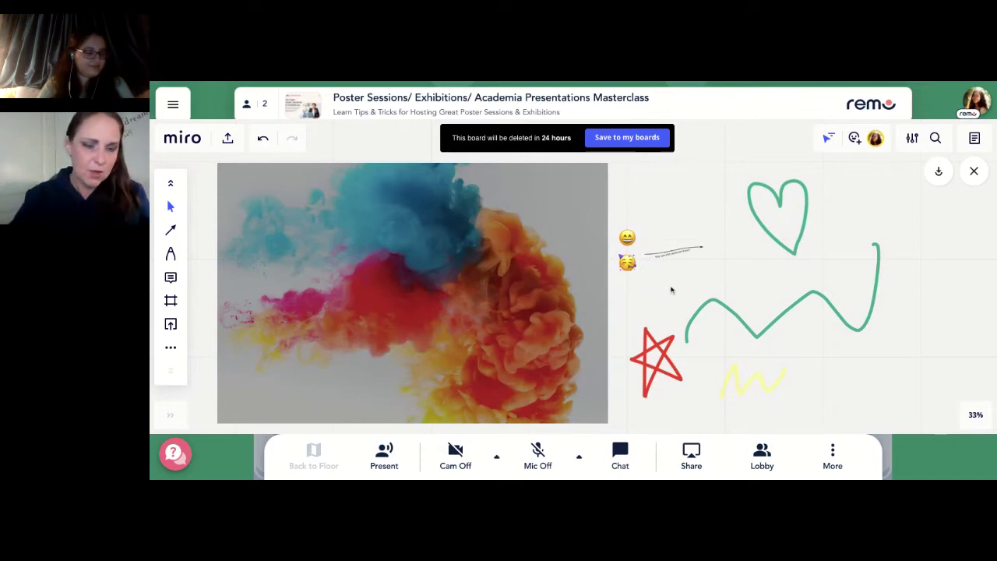
Examine the list of apps and the Web page capture option, closing it without entering an address
click(173, 348)
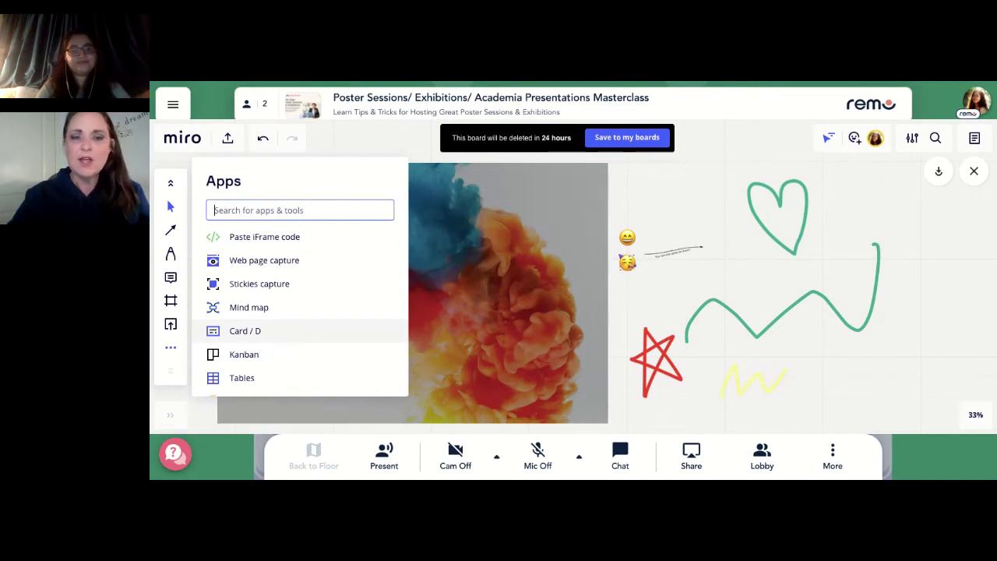
scroll(300, 306, down, 1)
scroll(304, 311, up, 1)
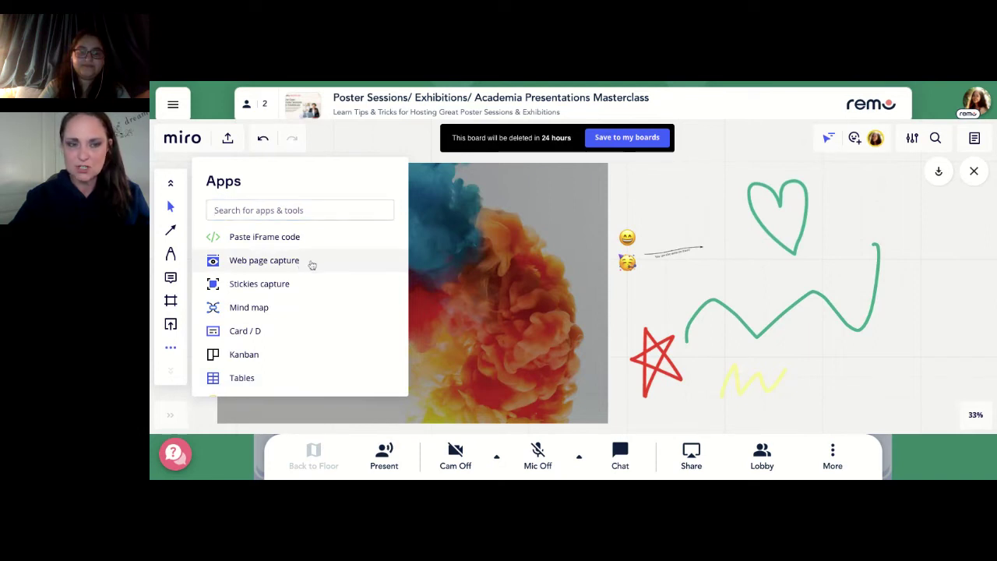
click(312, 266)
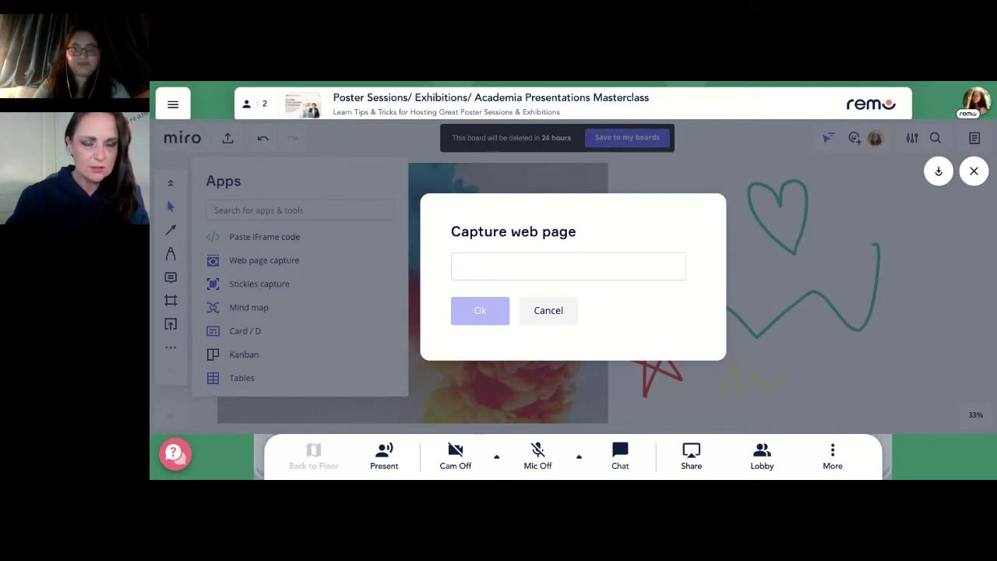
click(549, 310)
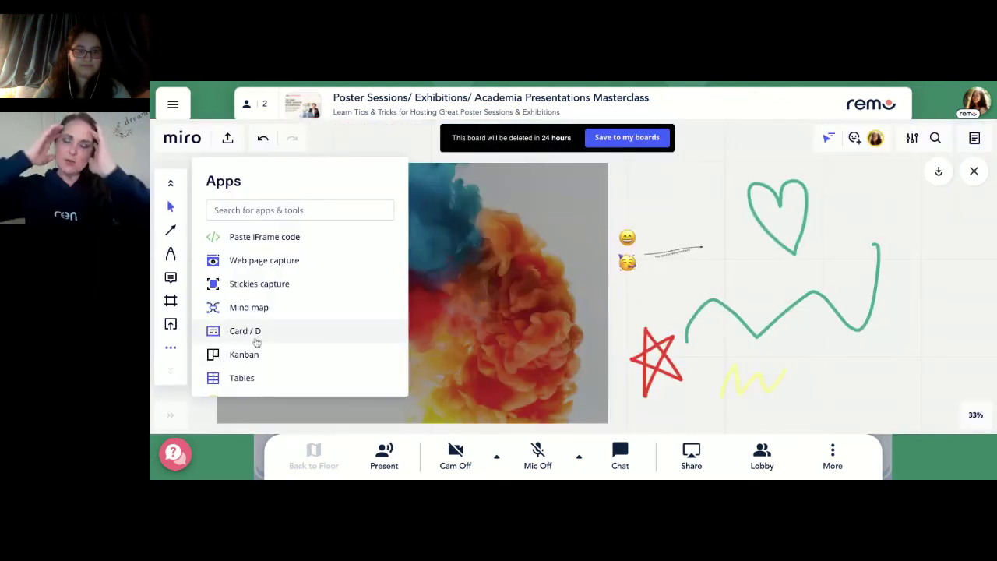
scroll(256, 342, down, 1)
scroll(256, 343, up, 1)
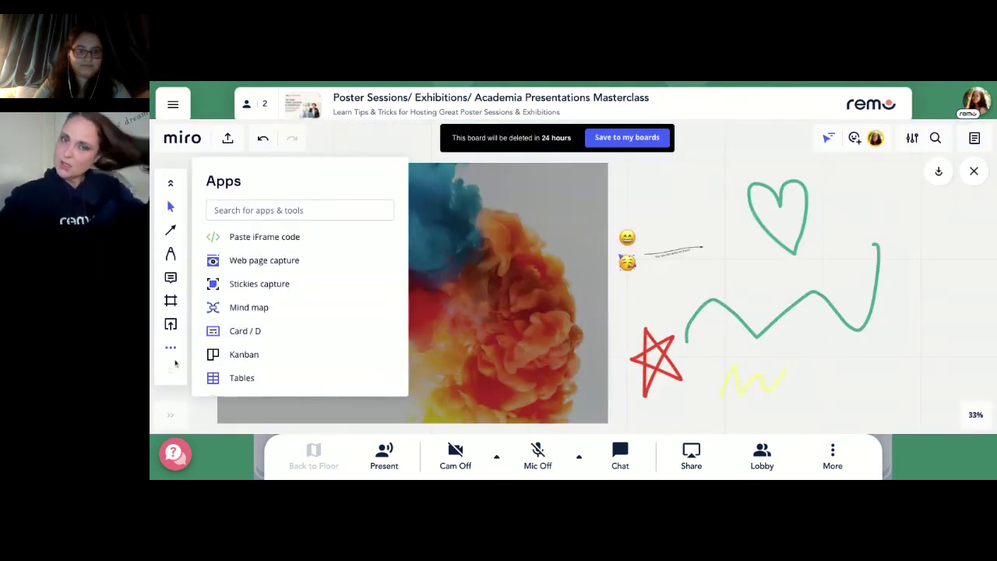
Examine the frame size presets and the Paste iFrame code option, closing it without embedding anything
click(171, 301)
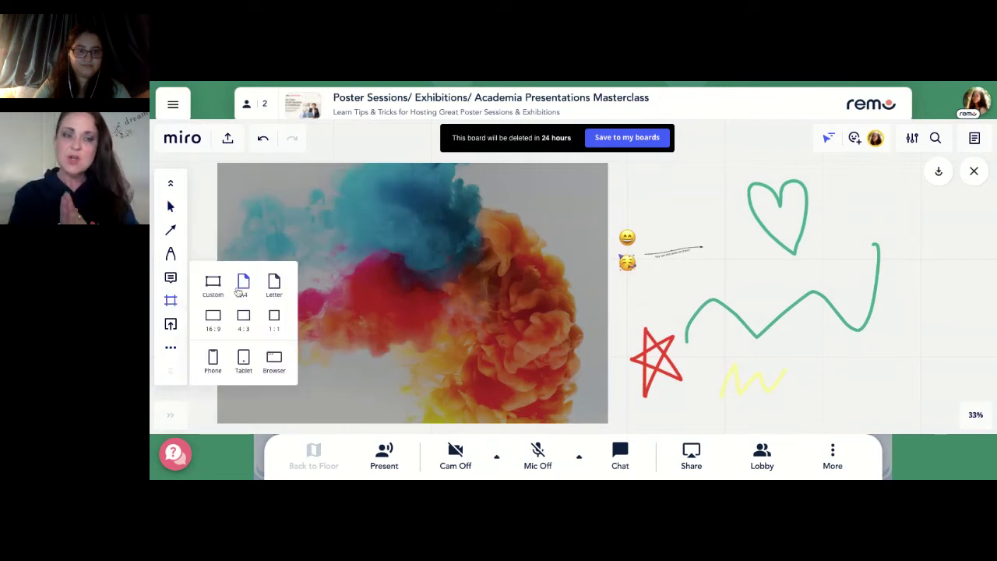
click(170, 348)
click(354, 248)
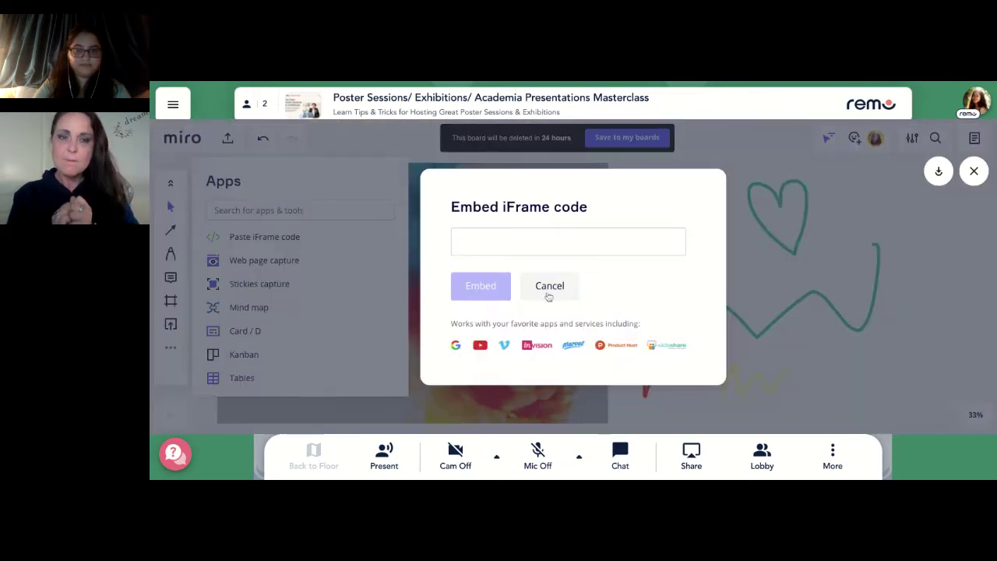
click(549, 286)
Select the image together with both emojis and view the actions available for the group
click(579, 199)
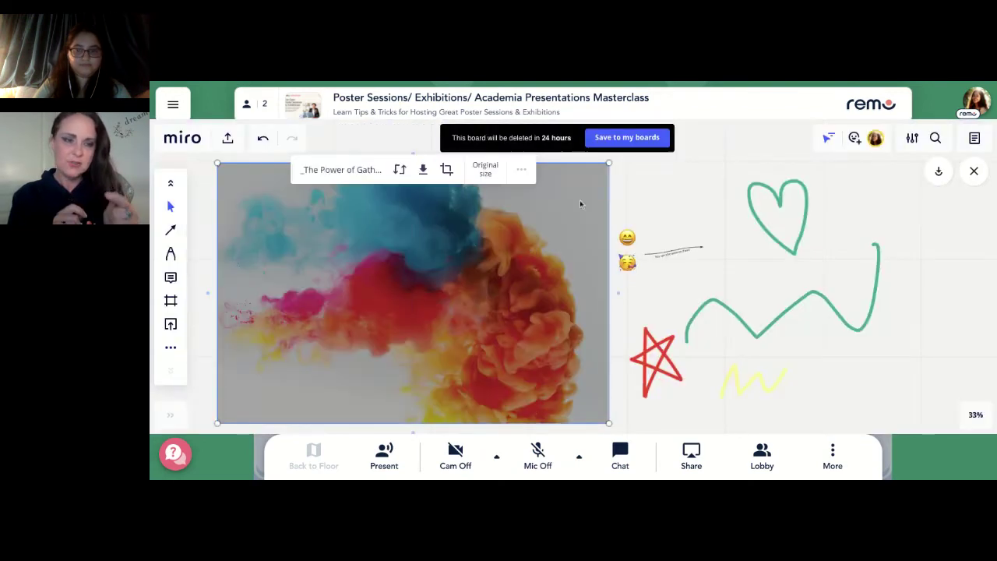
shift+click(627, 238)
shift+click(630, 265)
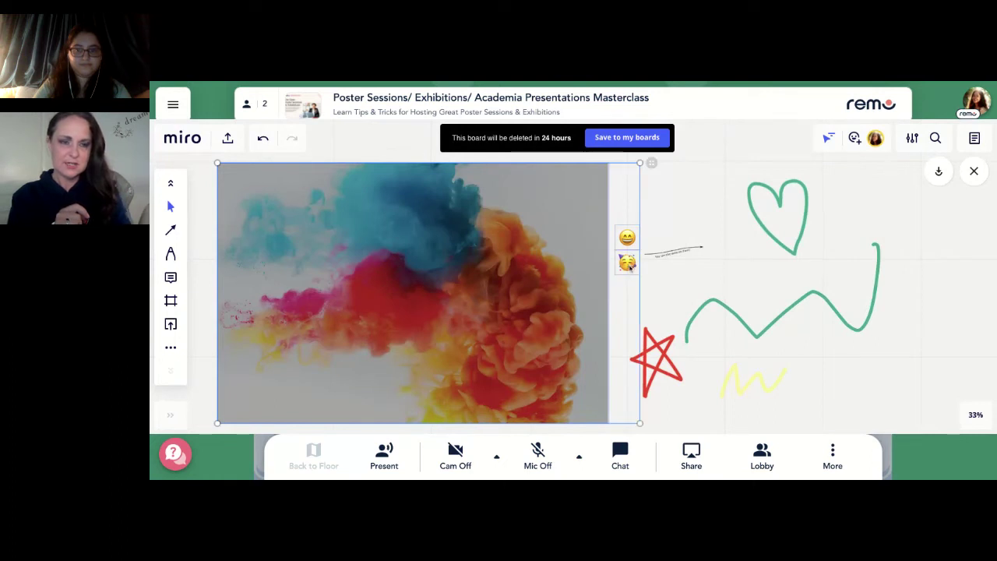
right_click(629, 265)
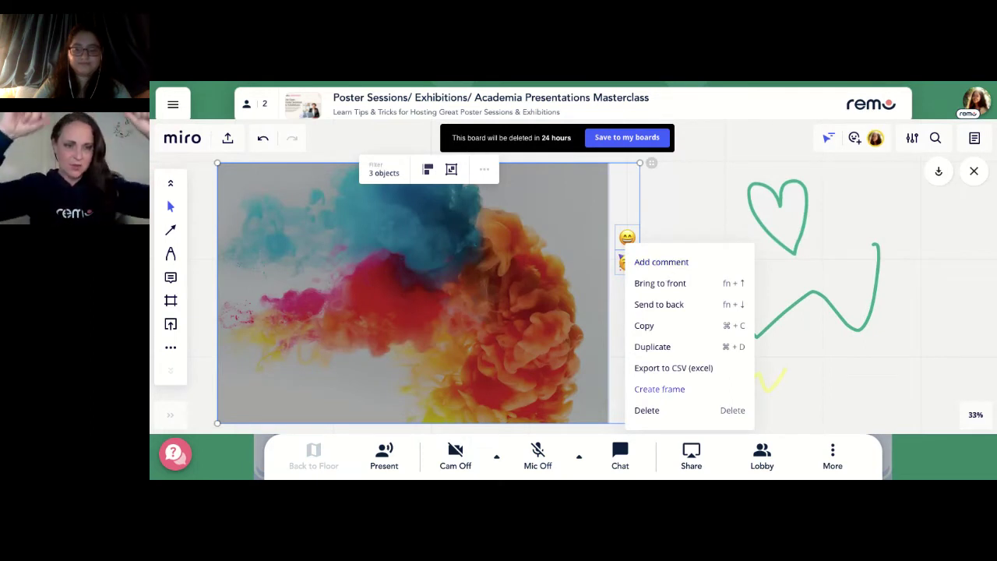
Add a custom-ratio frame and enlarge it to enclose the image, the emojis, the arrow and all the drawings
click(171, 303)
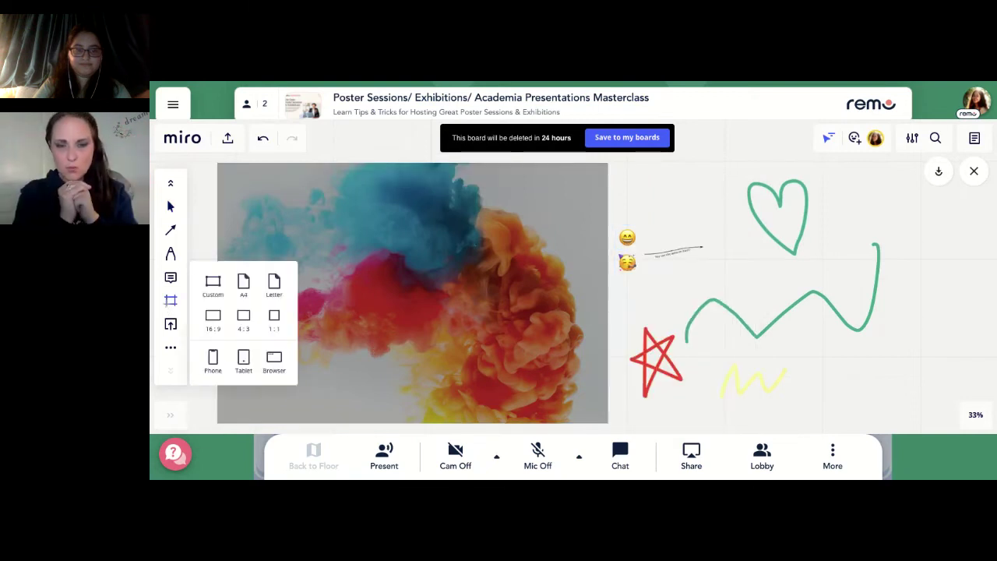
click(213, 284)
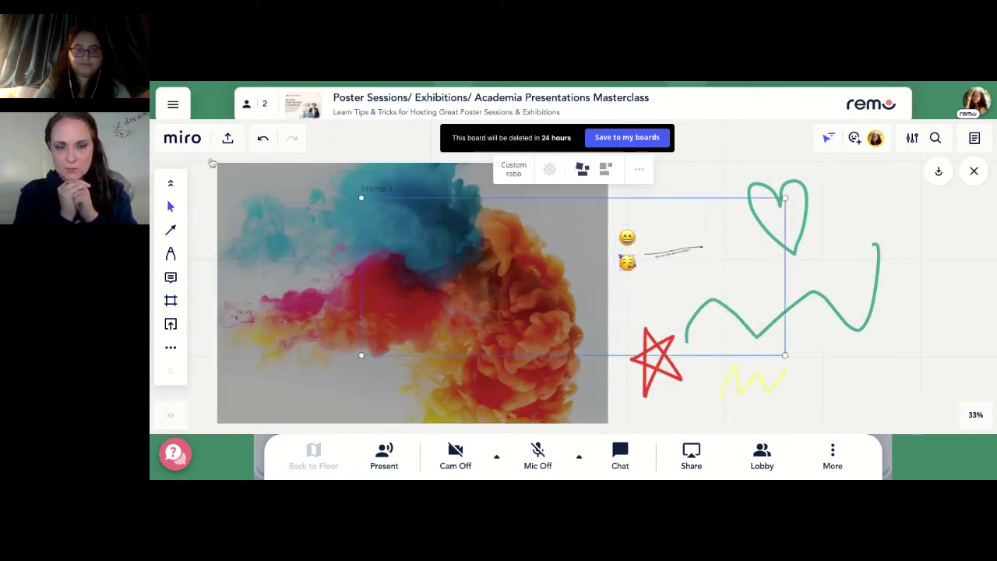
mouse_move(361, 199)
mouse_down()
mouse_move(251, 183)
mouse_move(210, 163)
mouse_up()
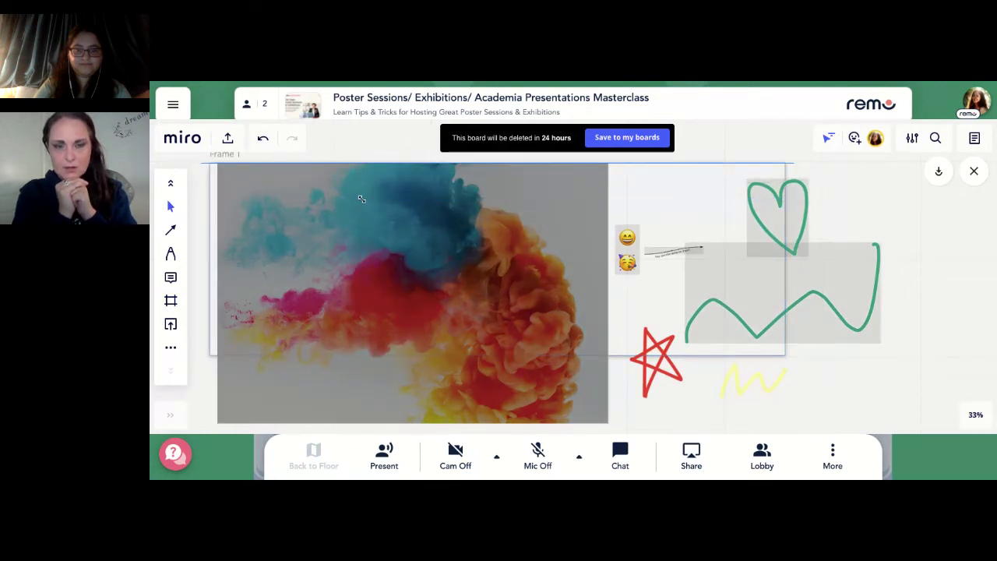
drag(784, 354, 923, 431)
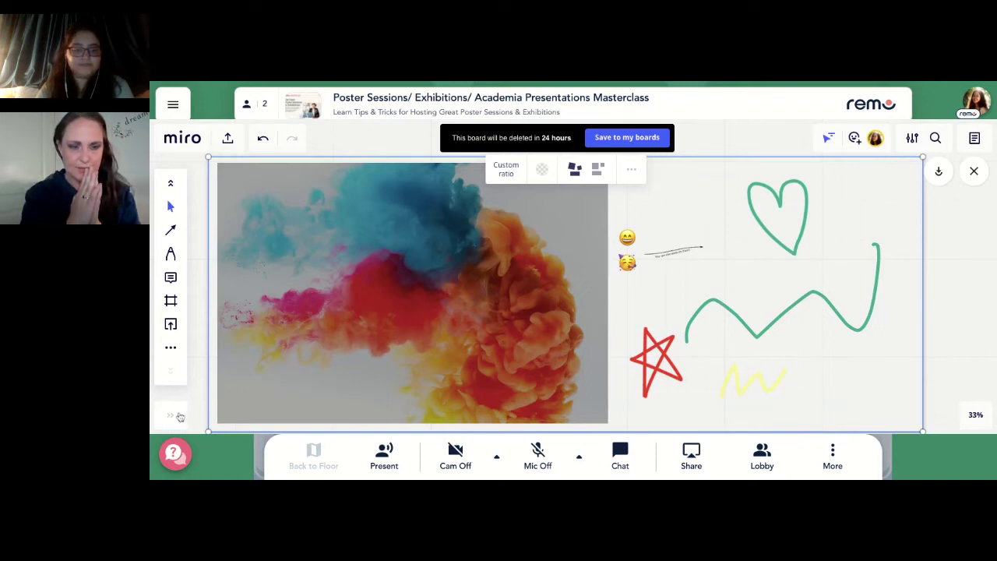
Start presentation mode to show the framed board content
click(180, 415)
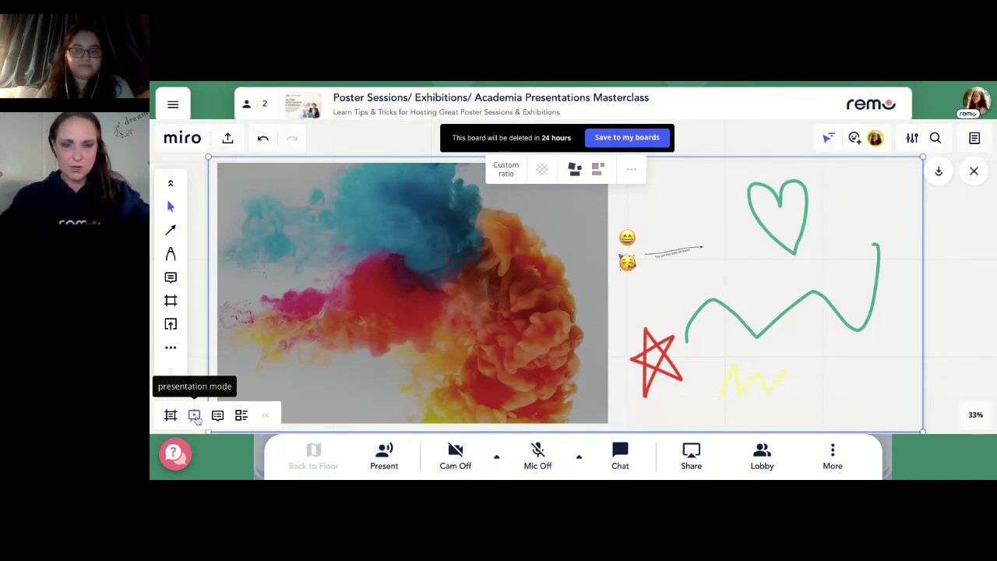
click(195, 415)
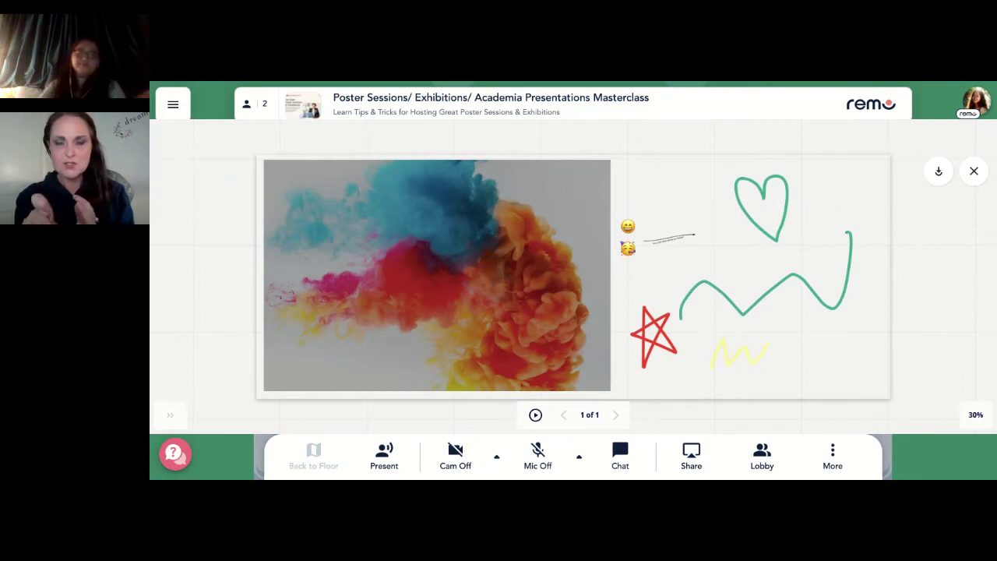
scroll(355, 287, up, 5)
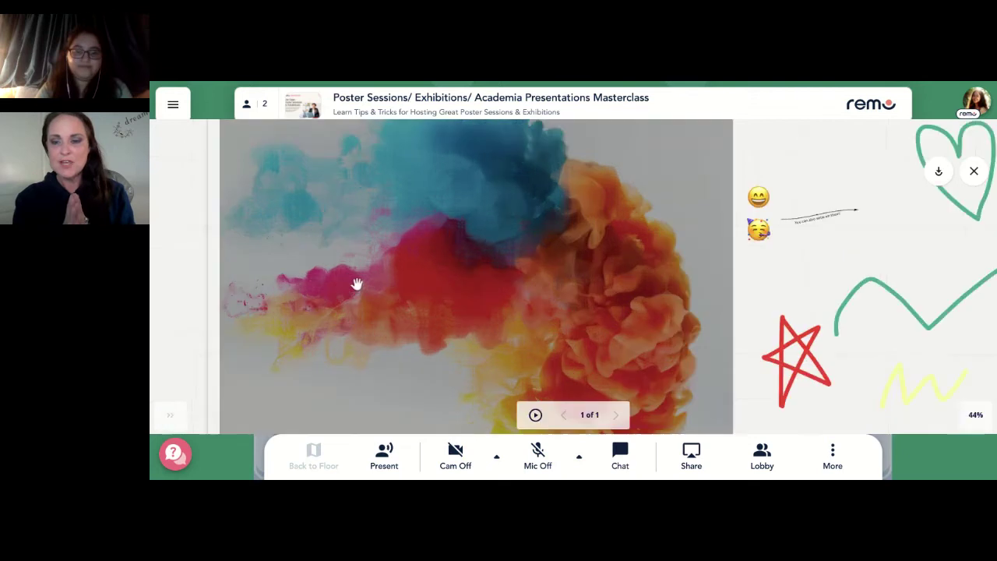
Show the framed board content in presentation mode at several zoom levels, ending at 20%
scroll(356, 285, down, 5)
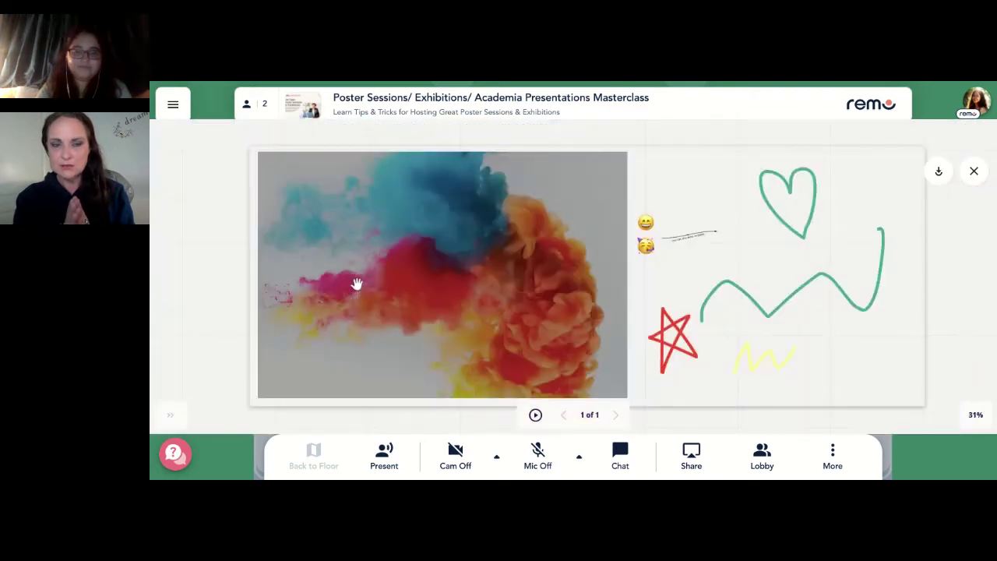
scroll(356, 285, down, 1)
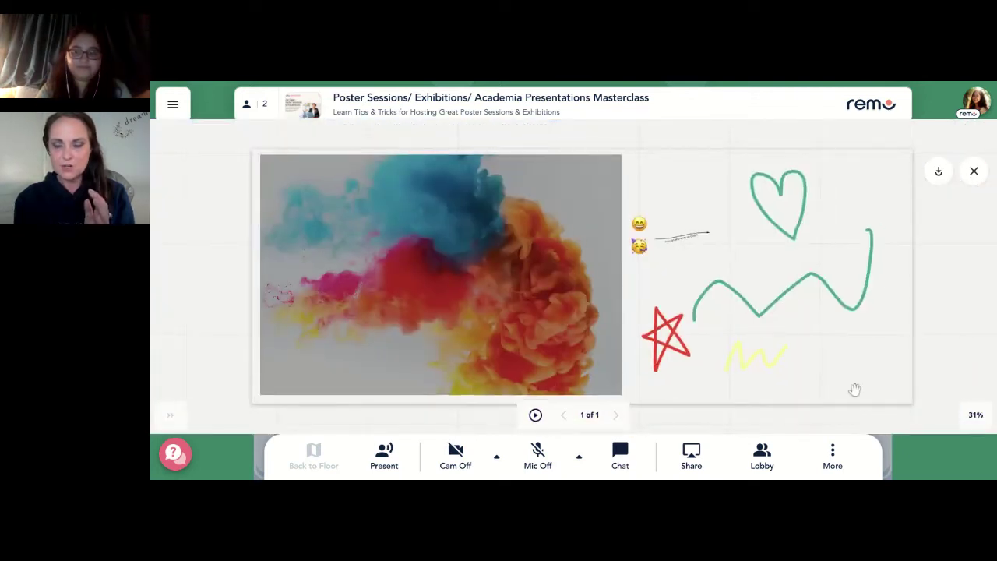
mouse_move(971, 419)
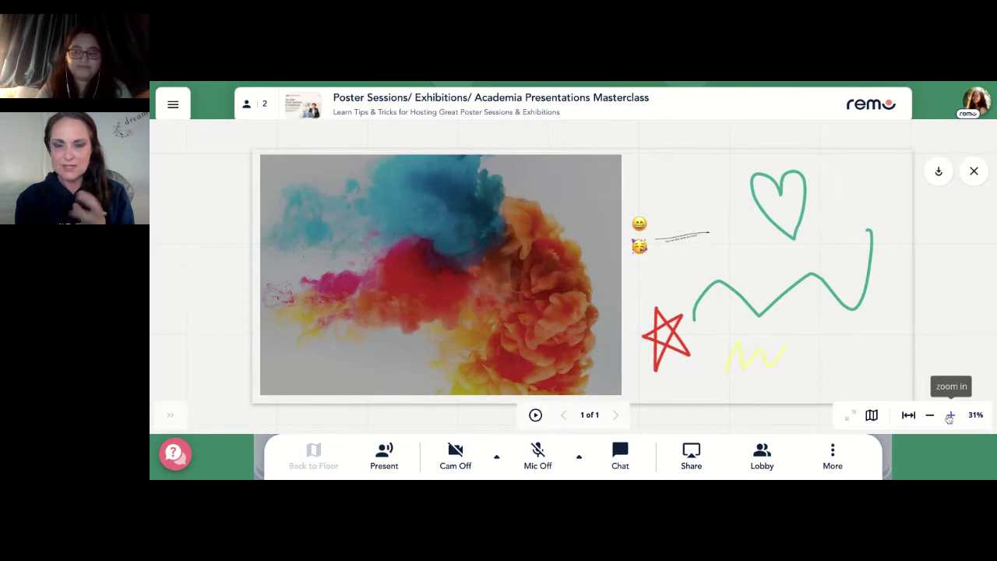
click(949, 417)
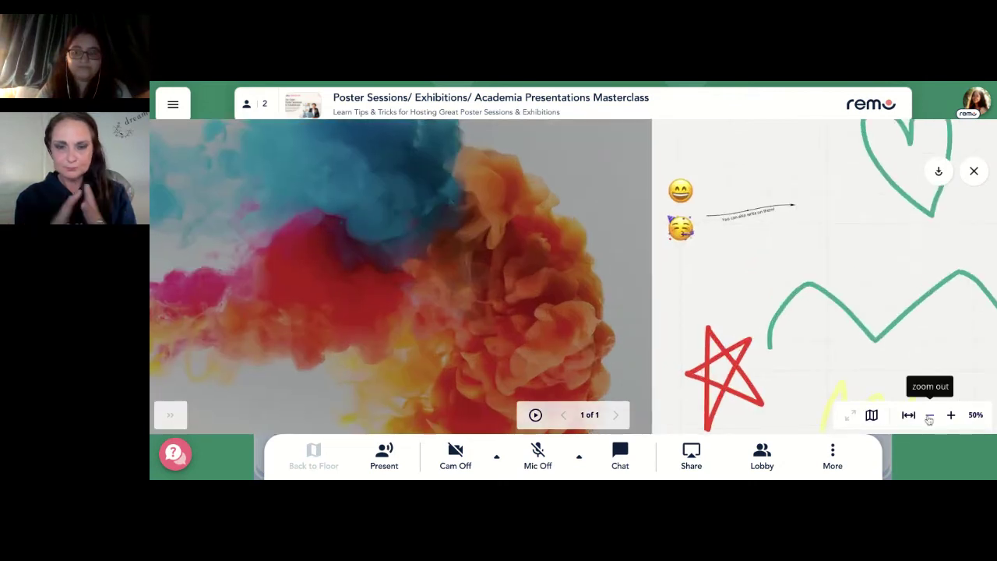
click(929, 417)
click(930, 417)
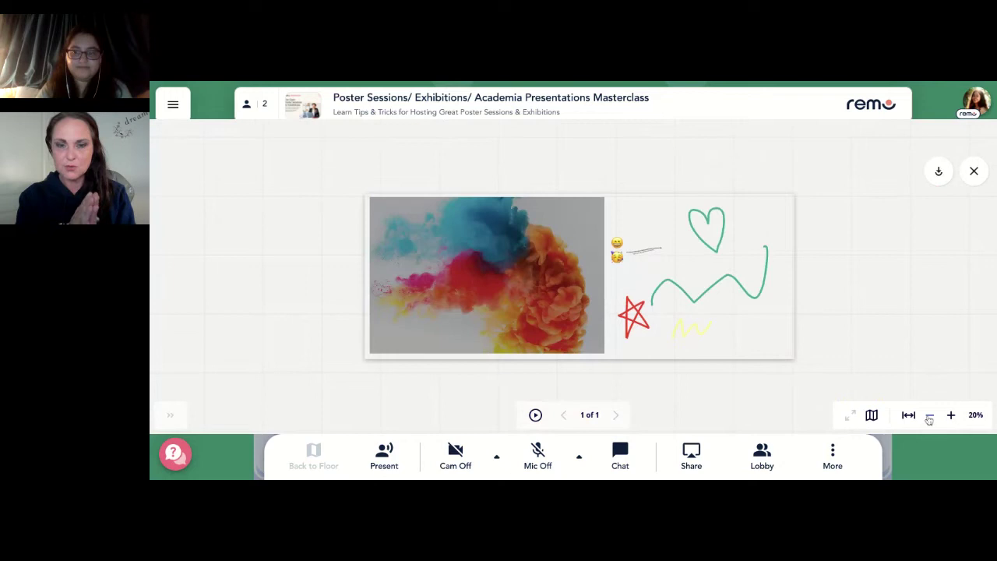
Center the framed content and bring back the board's editing tools
drag(823, 284, 774, 279)
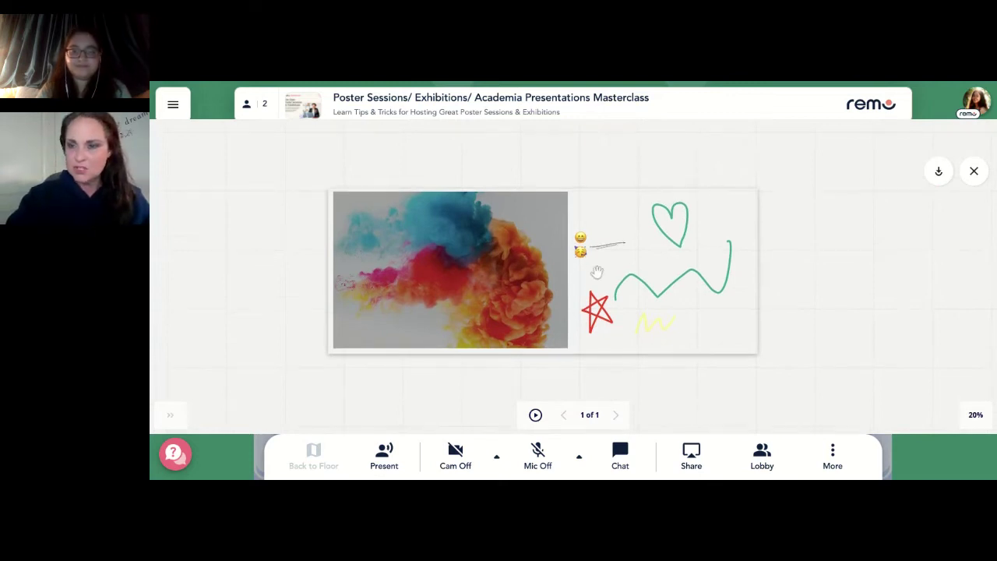
click(170, 415)
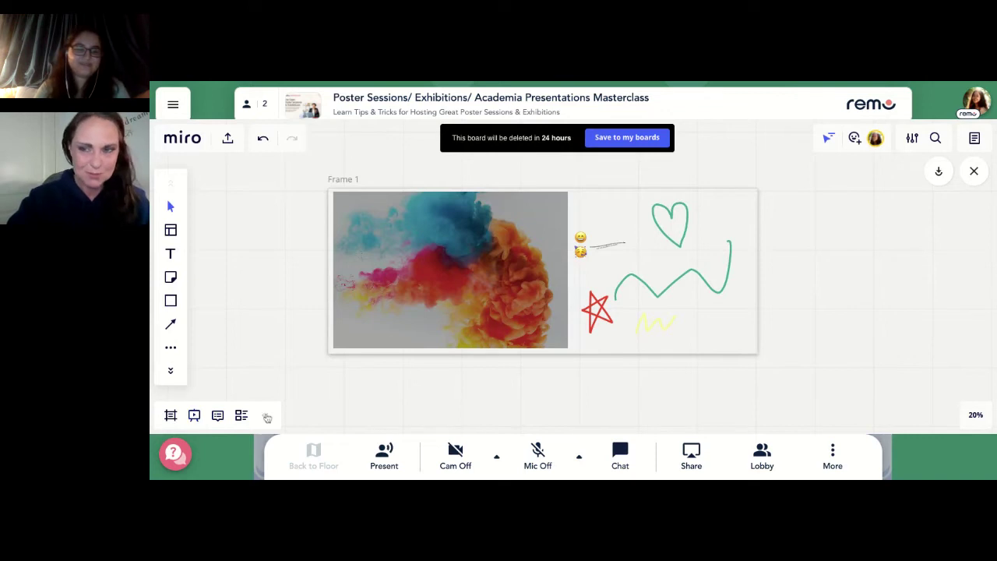
click(266, 418)
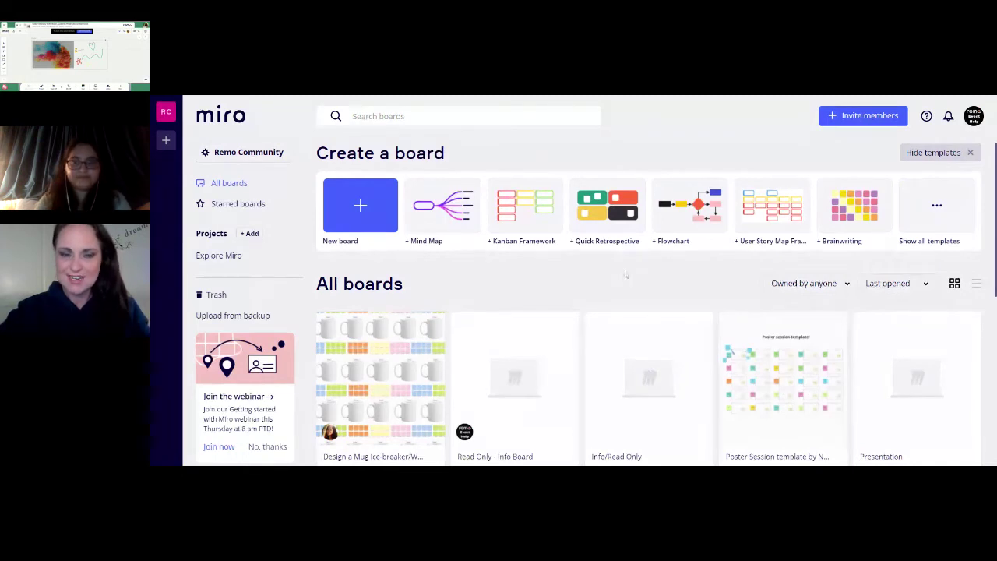
Look through all boards of the Remo Community team and open the Use Case 2: Games board
scroll(625, 275, down, 1)
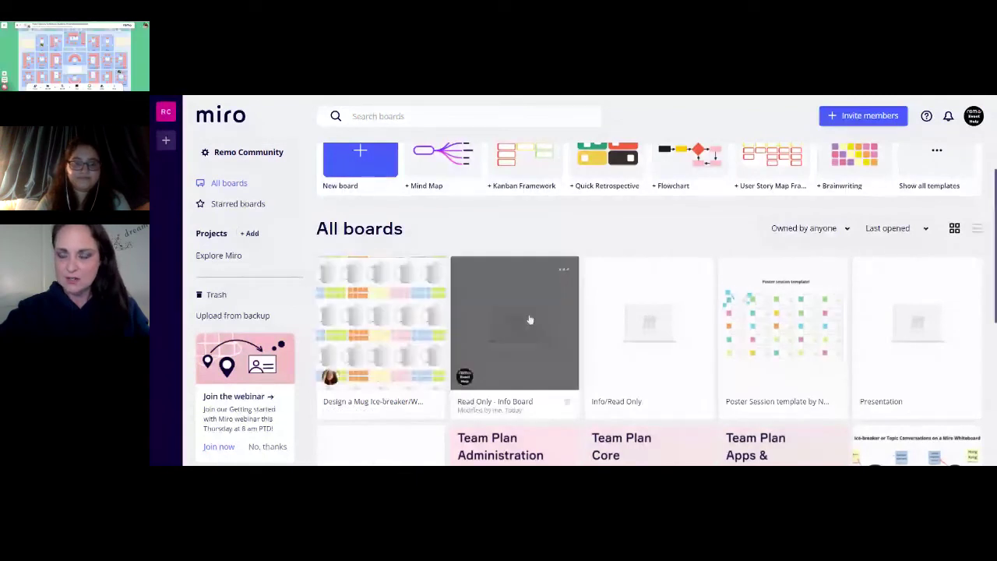
scroll(528, 320, down, 1)
scroll(450, 365, down, 1)
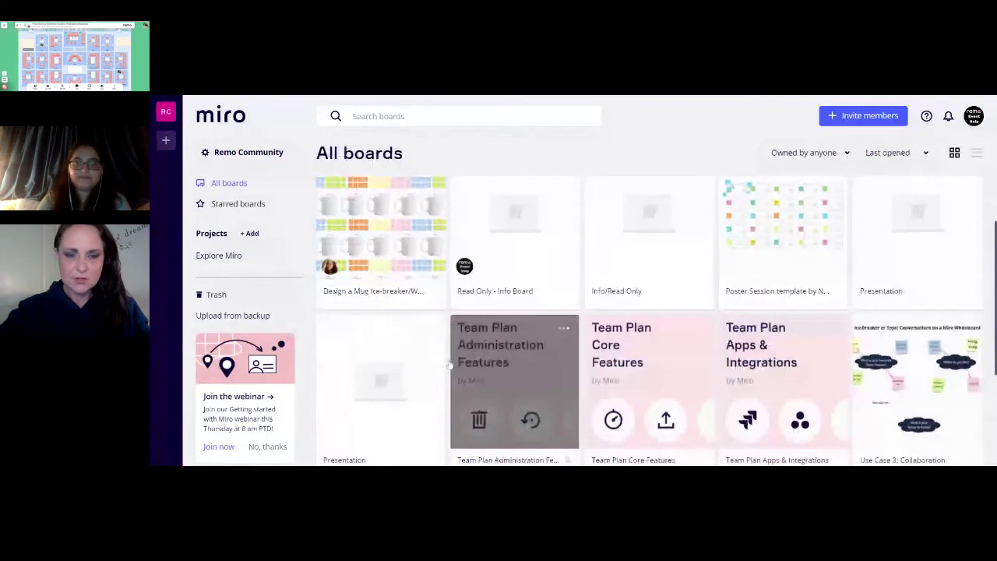
scroll(459, 382, down, 3)
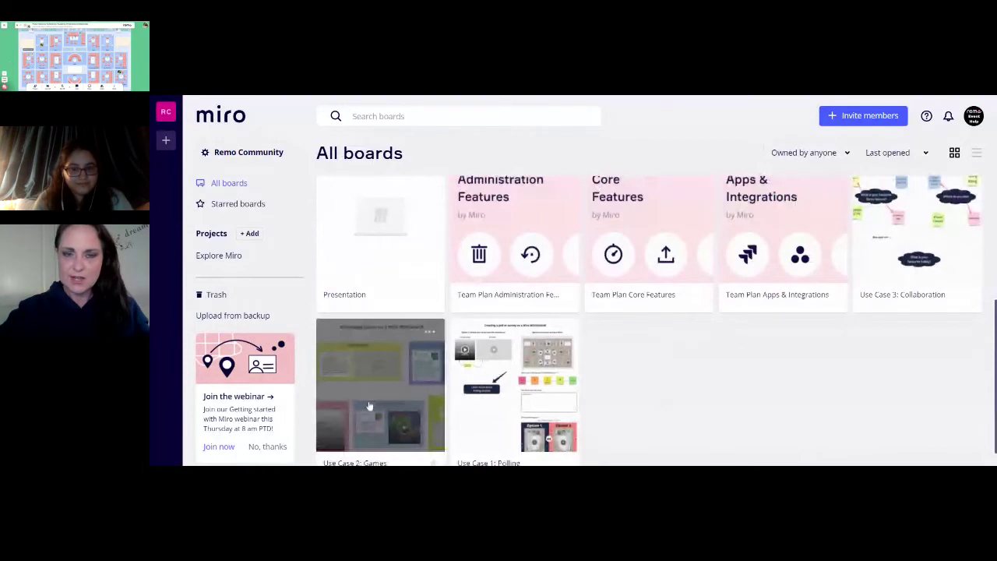
scroll(989, 240, up, 3)
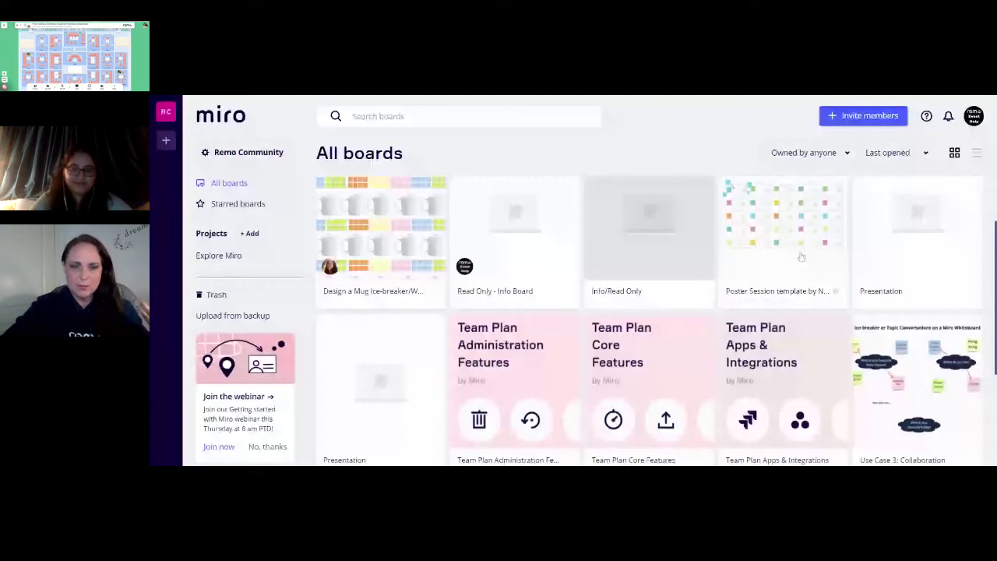
scroll(800, 257, down, 3)
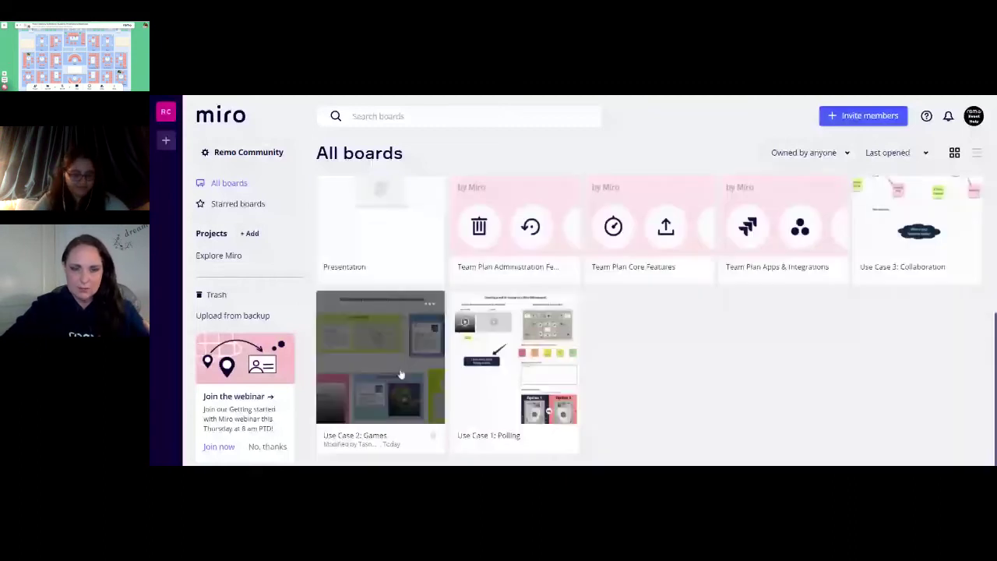
click(416, 322)
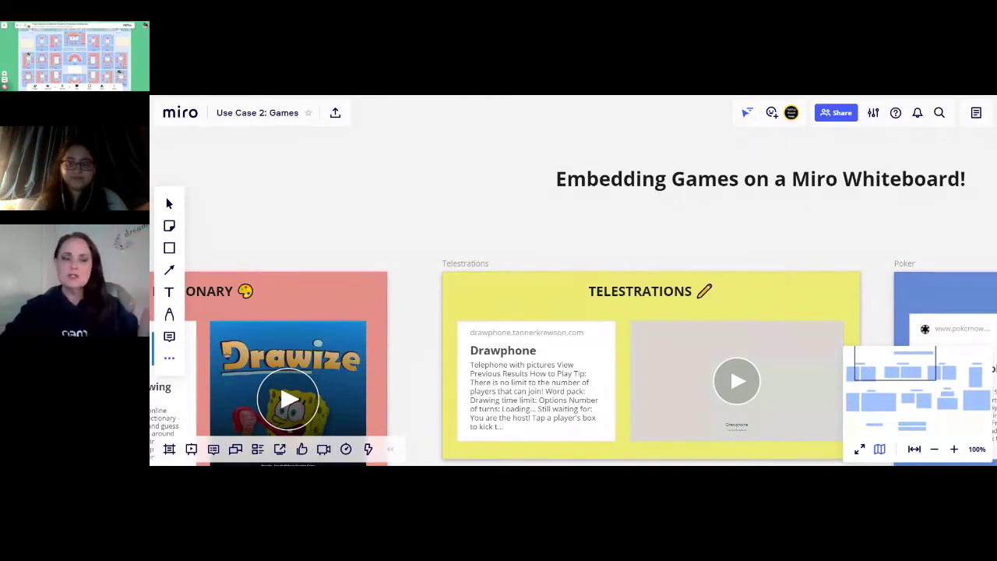
Search the IconFinder app for "facebook" icons and look through them
click(170, 360)
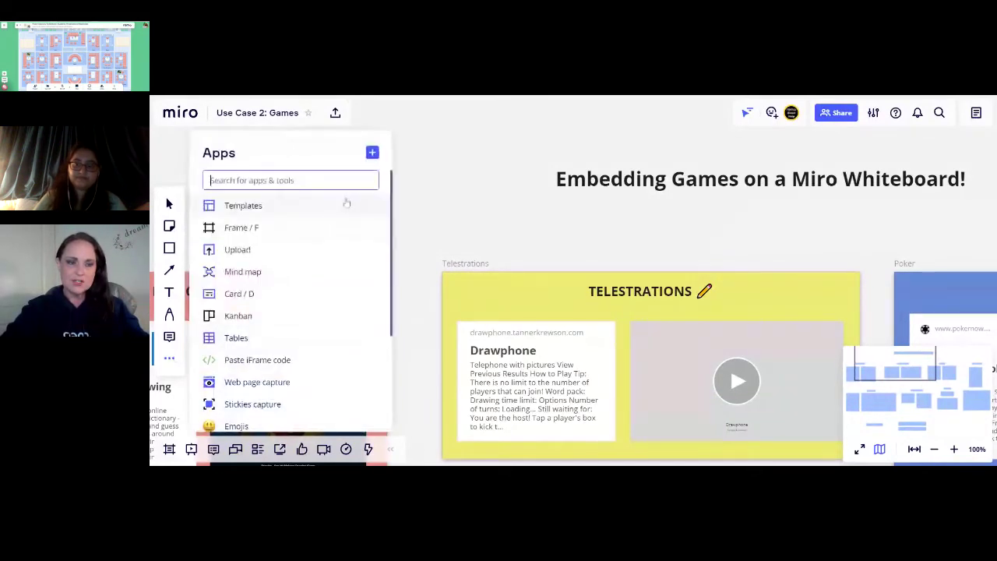
scroll(346, 219, down, 2)
scroll(347, 221, down, 2)
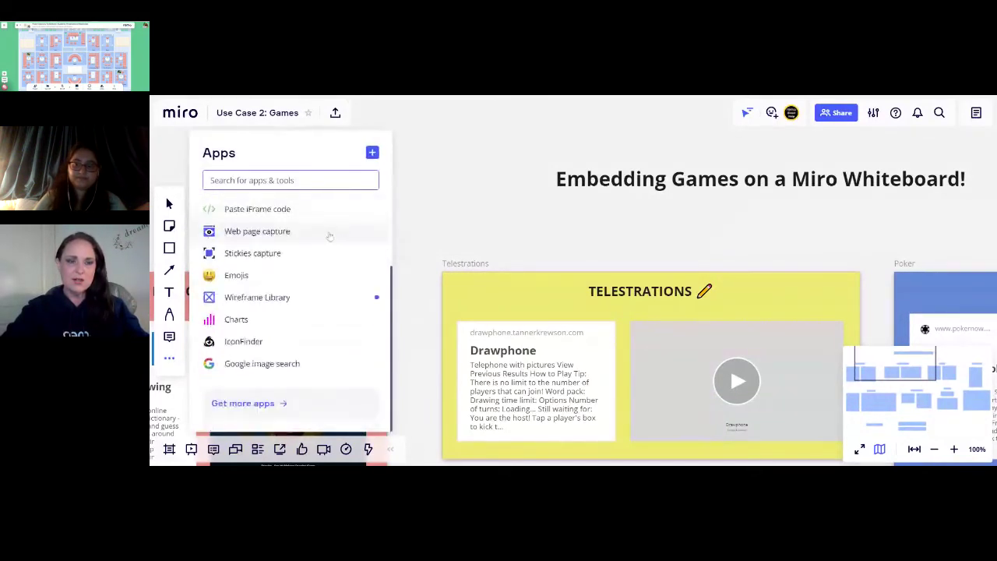
click(255, 344)
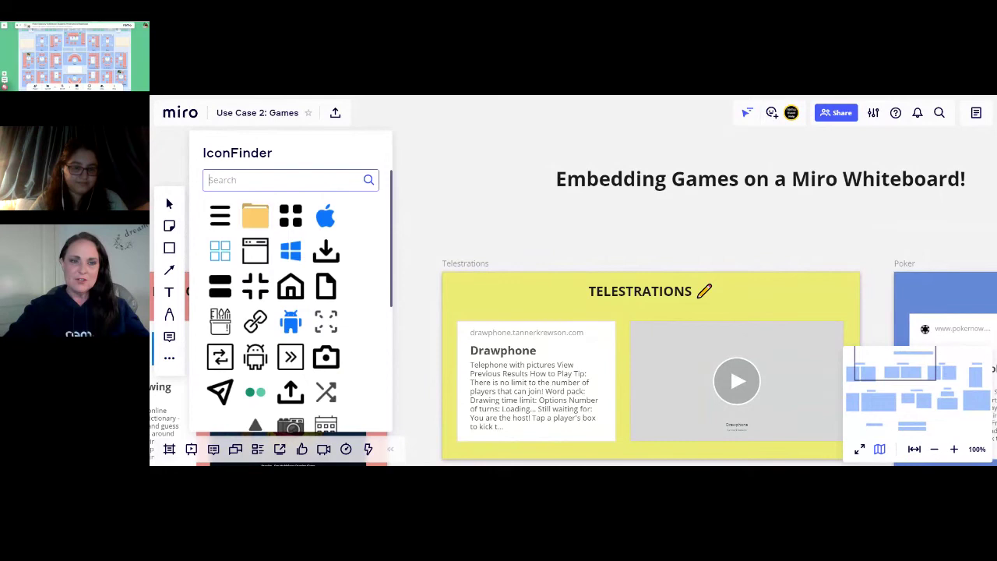
text(facebook)
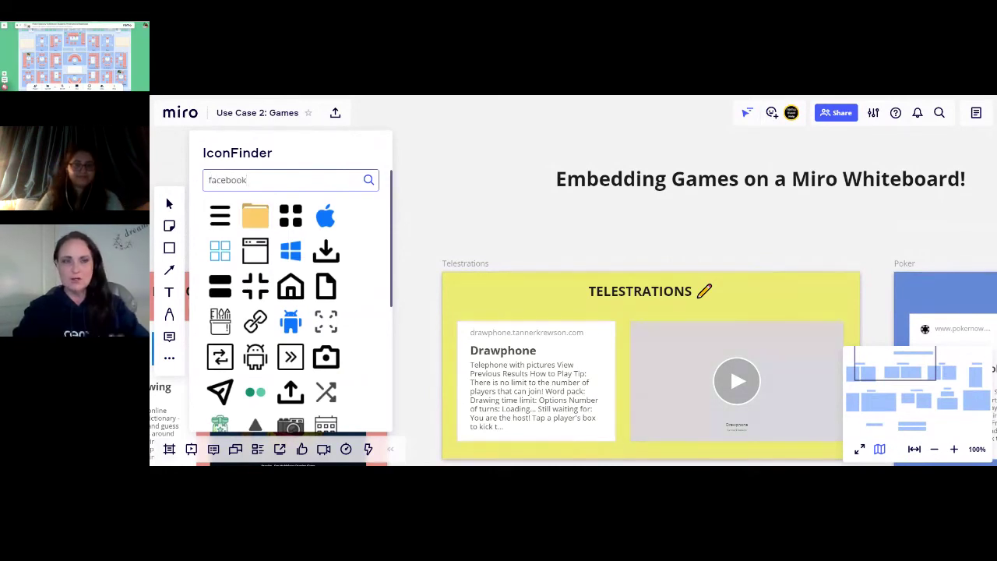
key(Return)
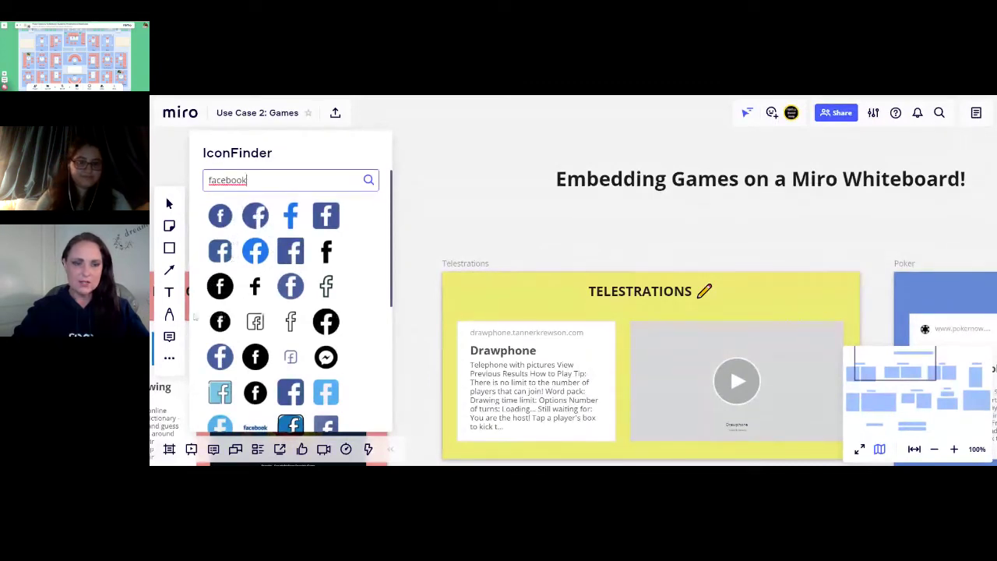
scroll(321, 355, down, 3)
scroll(321, 354, down, 5)
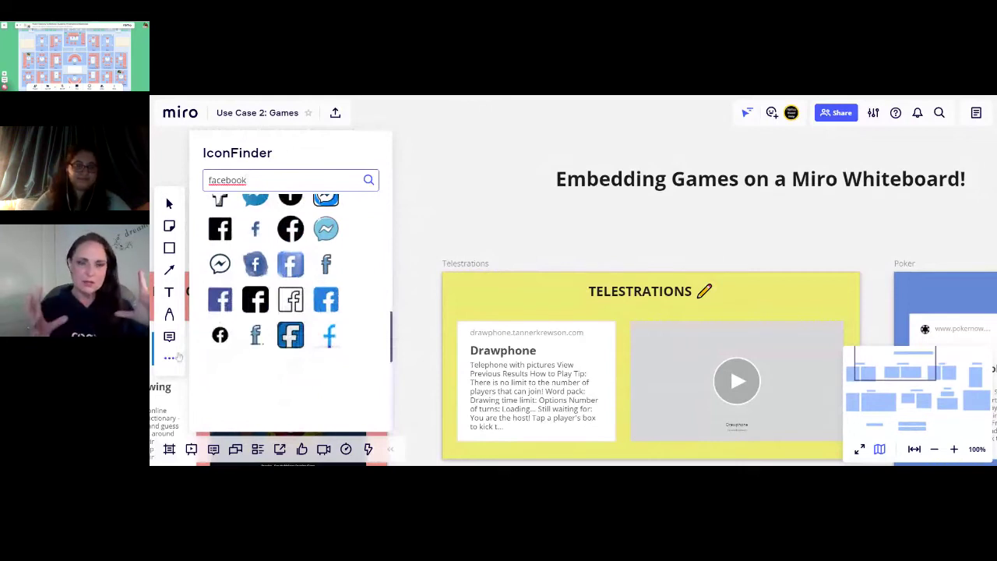
Review the list of available apps and view the app Marketplace, closing it without installing anything
click(176, 357)
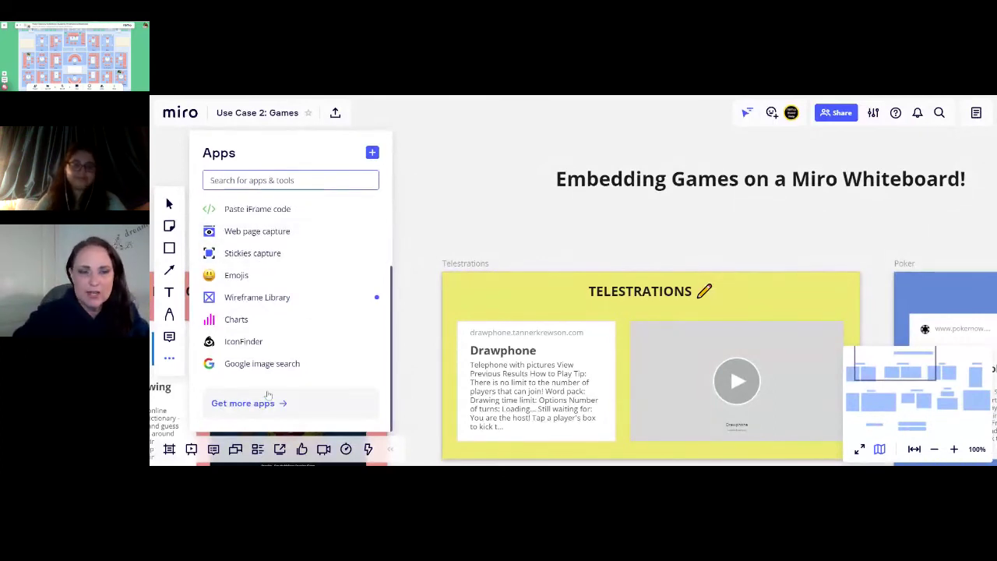
scroll(285, 278, up, 3)
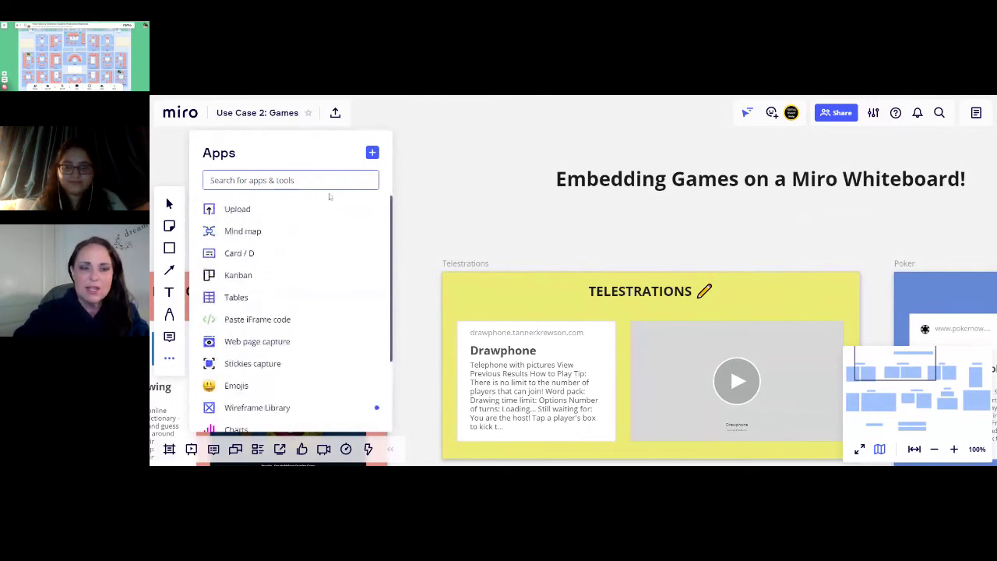
scroll(329, 201, down, 3)
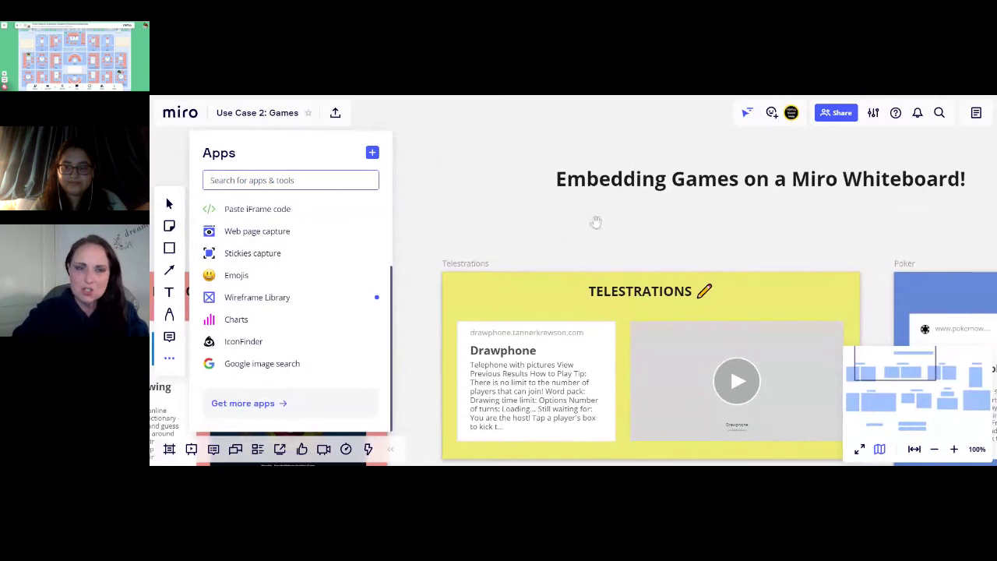
click(372, 153)
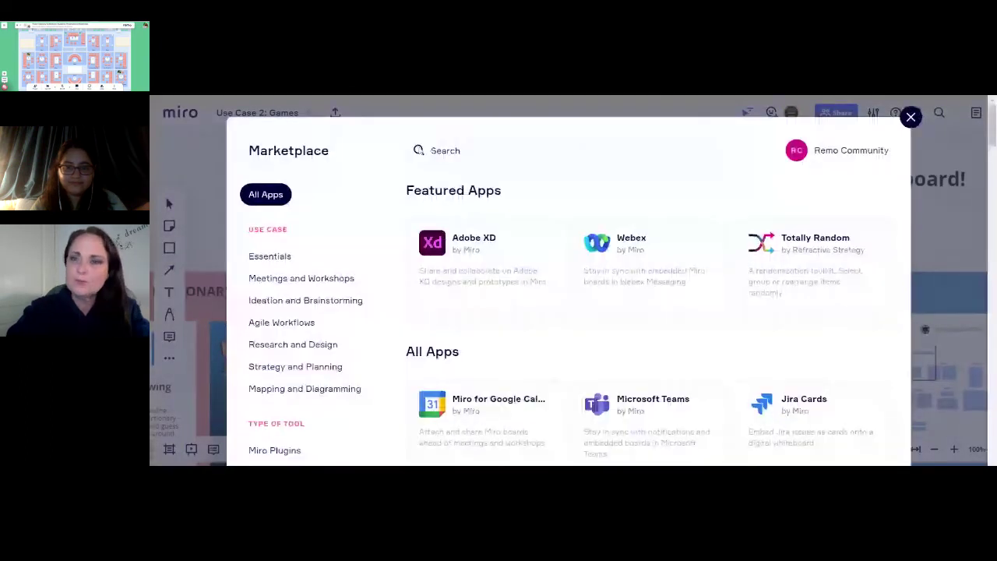
click(910, 117)
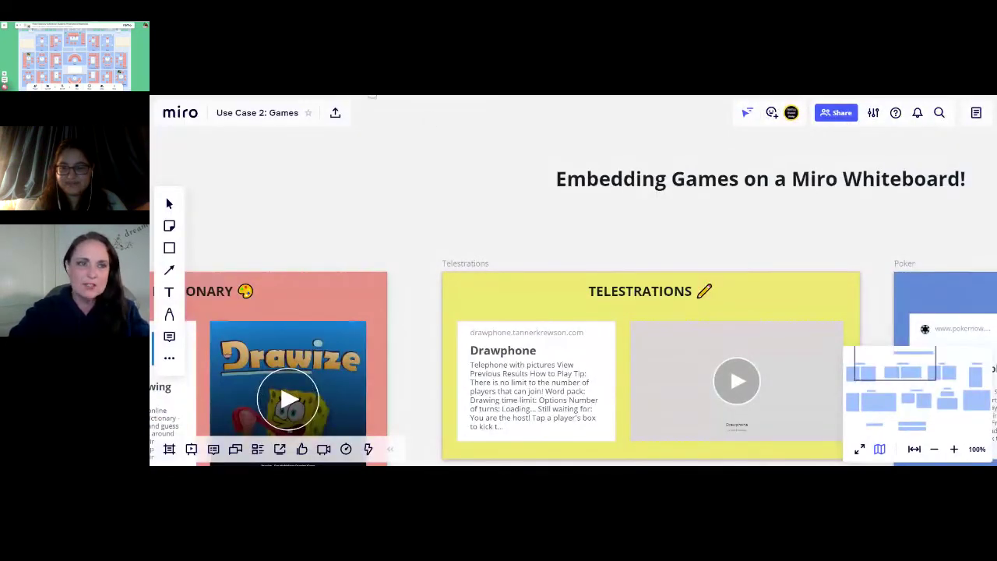
Return to the boards dashboard and view the options available for the Use Case 2: Games board, leaving it unchanged
click(372, 94)
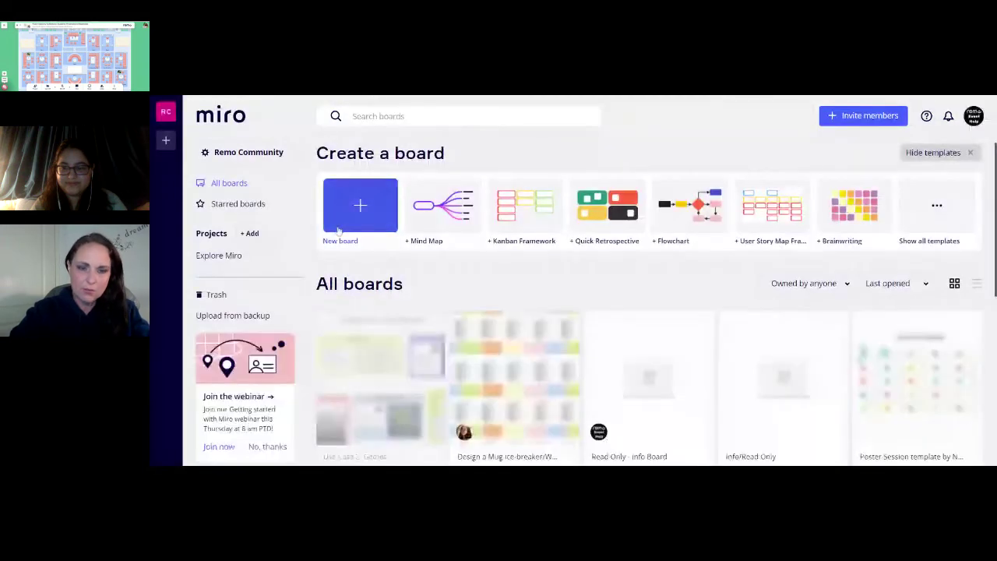
mouse_move(432, 338)
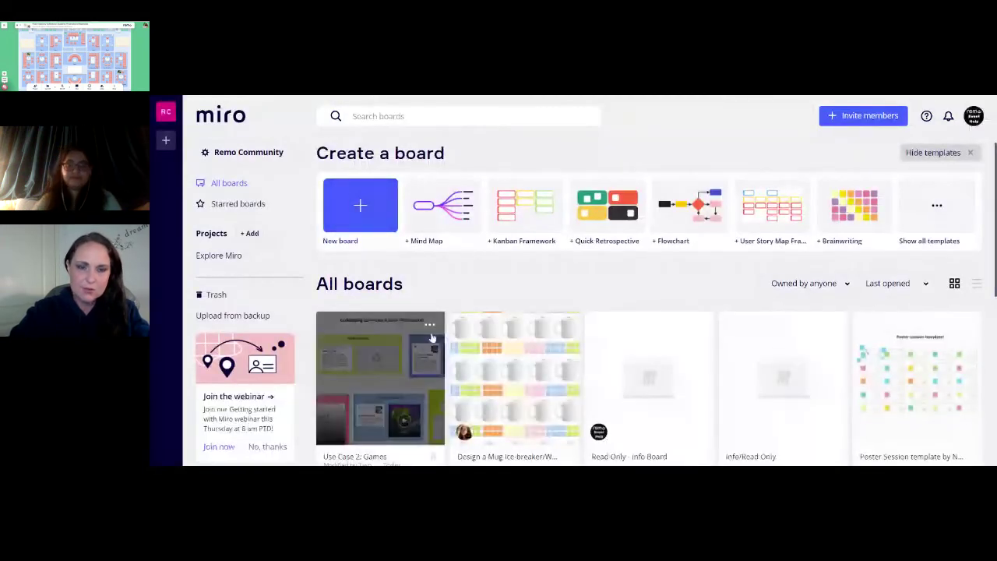
click(430, 325)
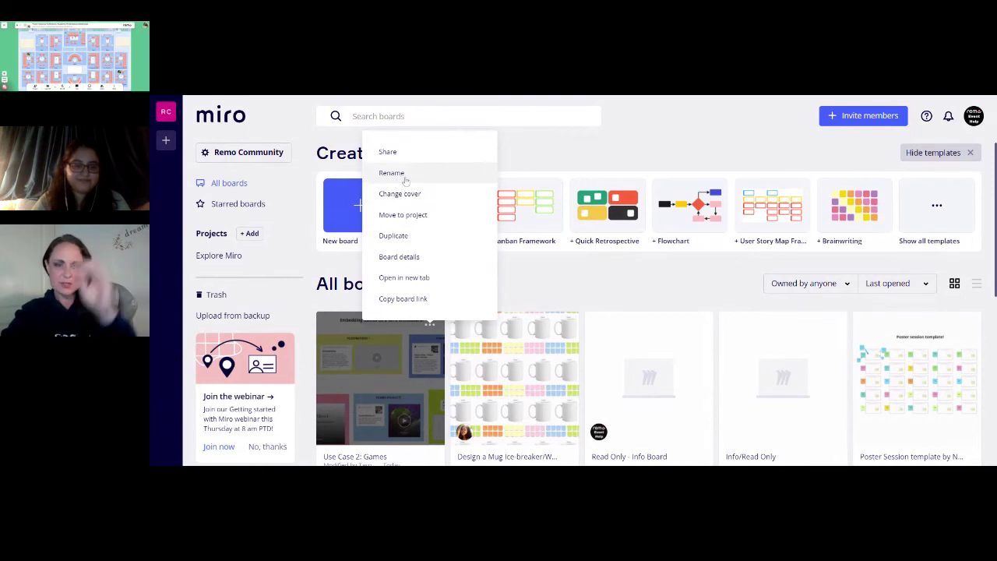
click(607, 305)
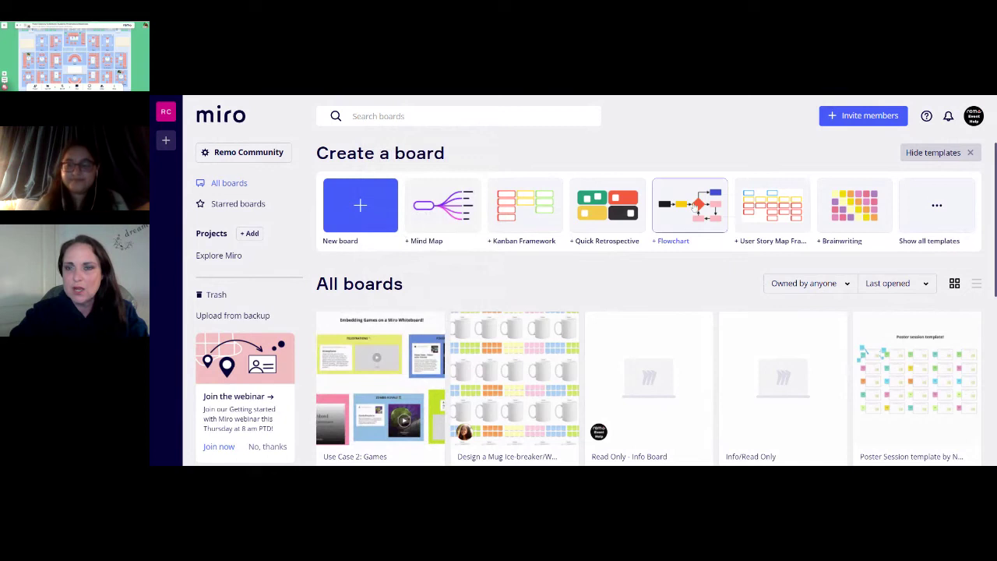
Look over the team's boards and open the invitation form for adding members to the Remo Community team
scroll(696, 196, down, 1)
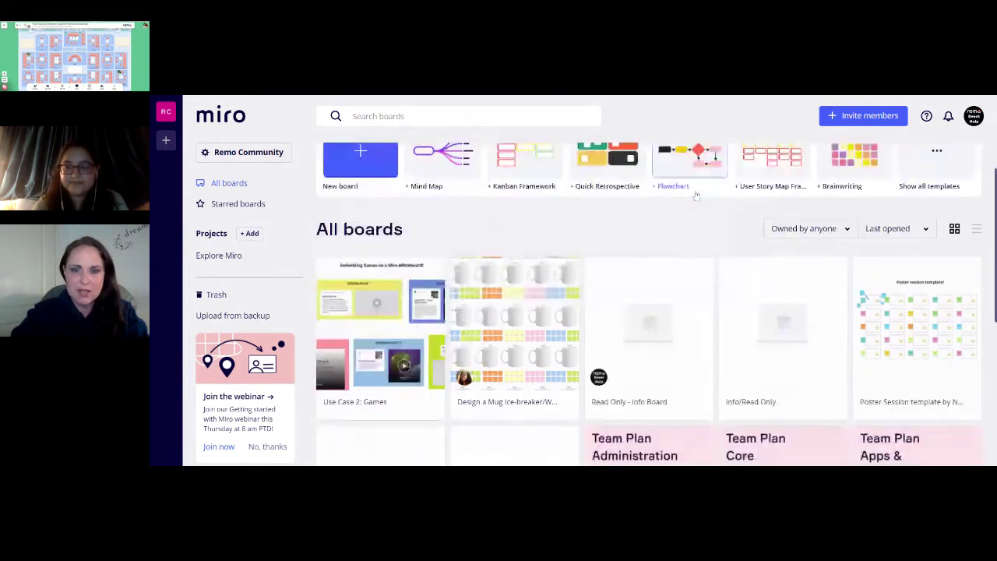
scroll(697, 196, down, 2)
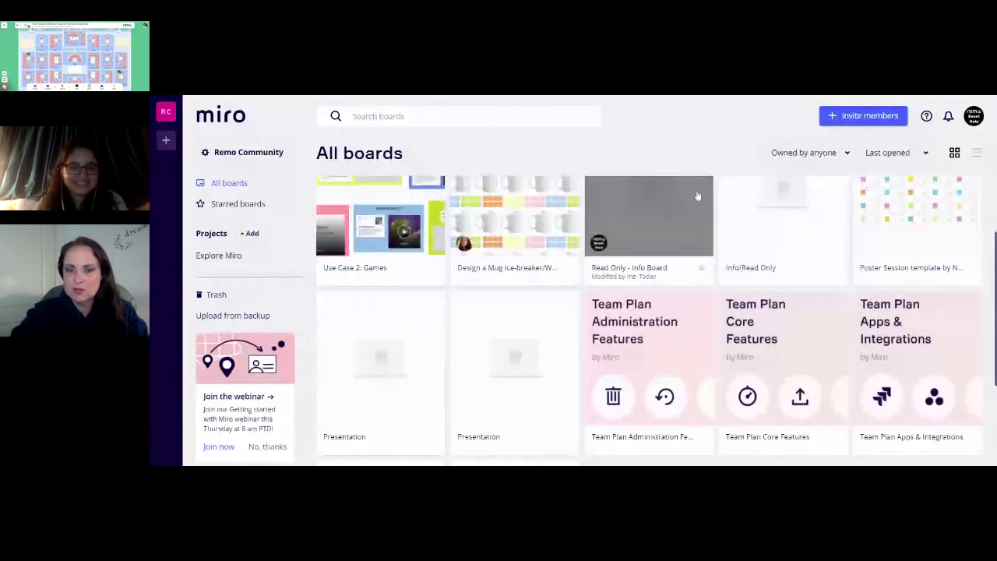
scroll(697, 197, up, 3)
click(863, 116)
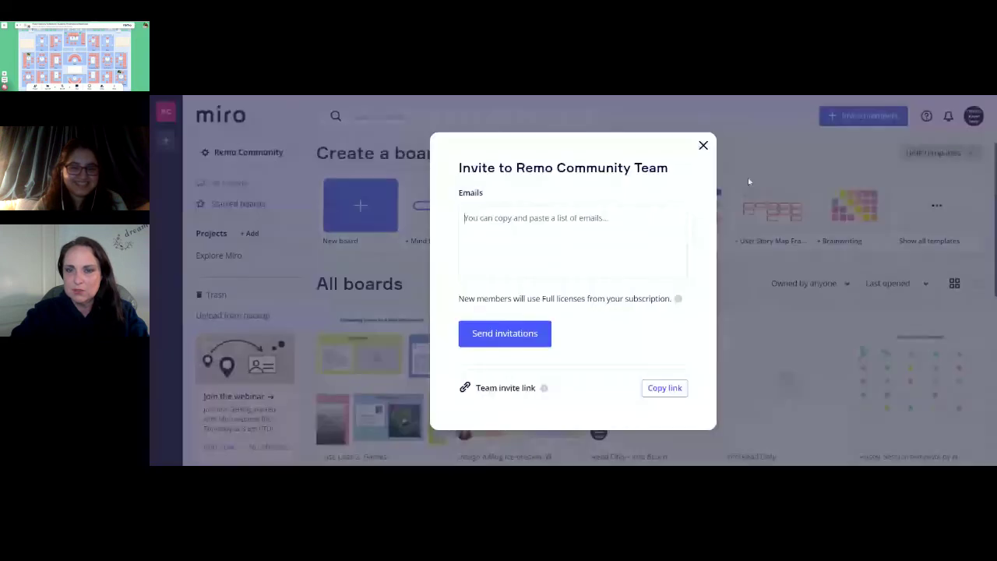